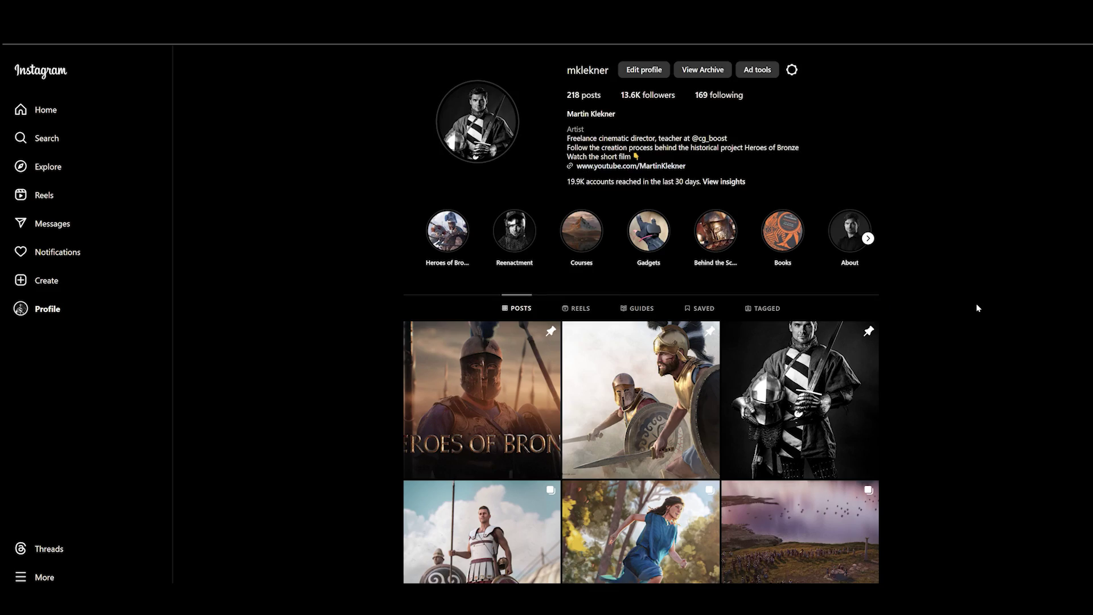
# Step: Browse the artist's Instagram profile grid and open several painted posts, including the rider on the rearing pale horse
pyautogui.scroll(-5, 979, 307)
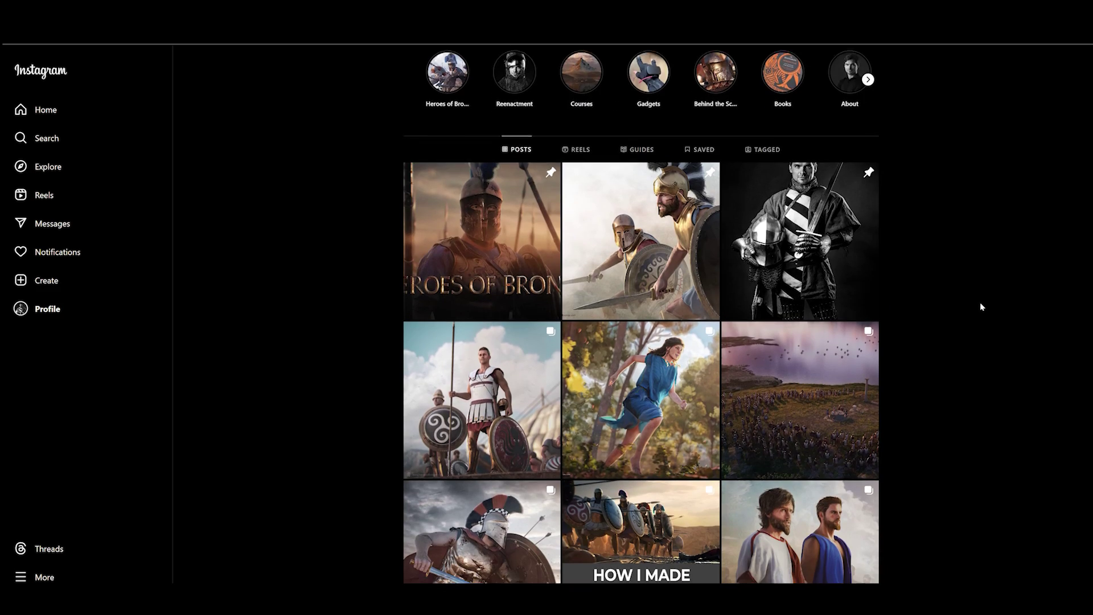
pyautogui.click(817, 368)
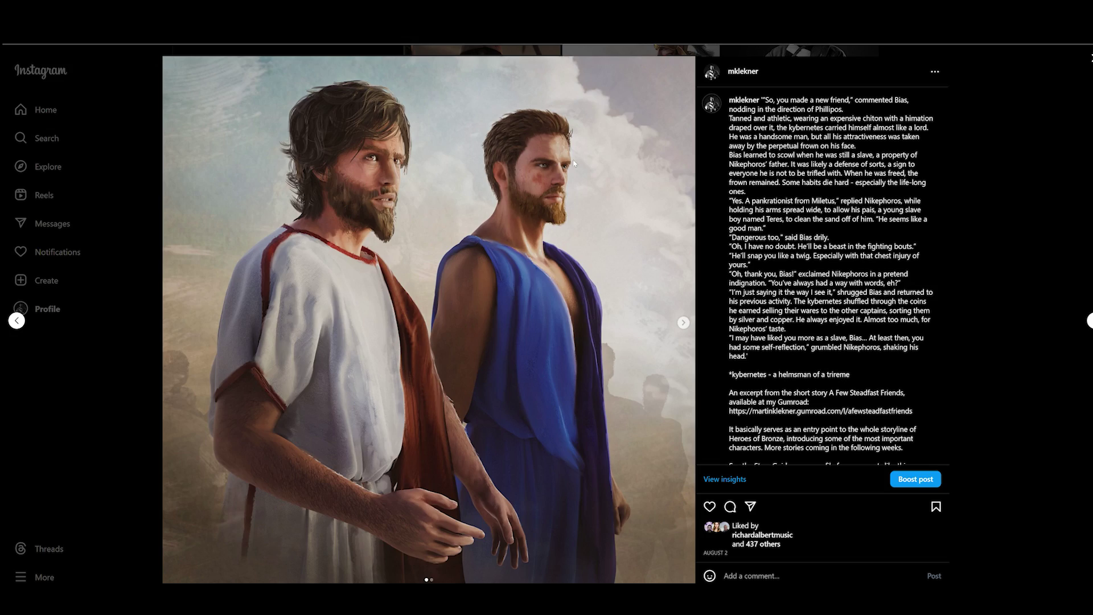
pyautogui.press('Escape')
pyautogui.scroll(-8, 629, 344)
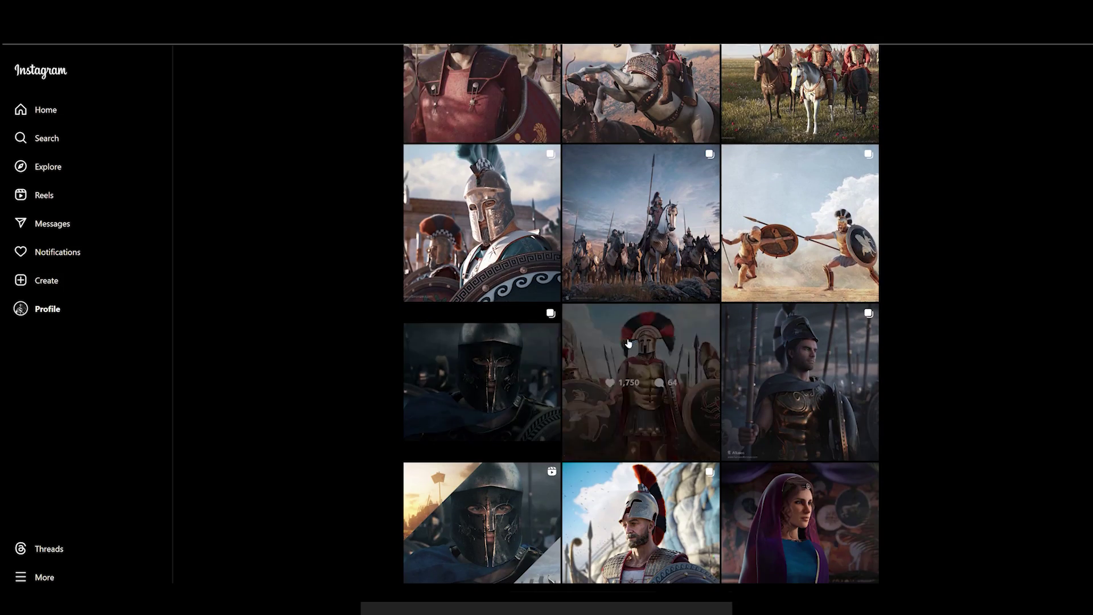
pyautogui.click(628, 344)
pyautogui.press('Escape')
pyautogui.scroll(-4, 867, 353)
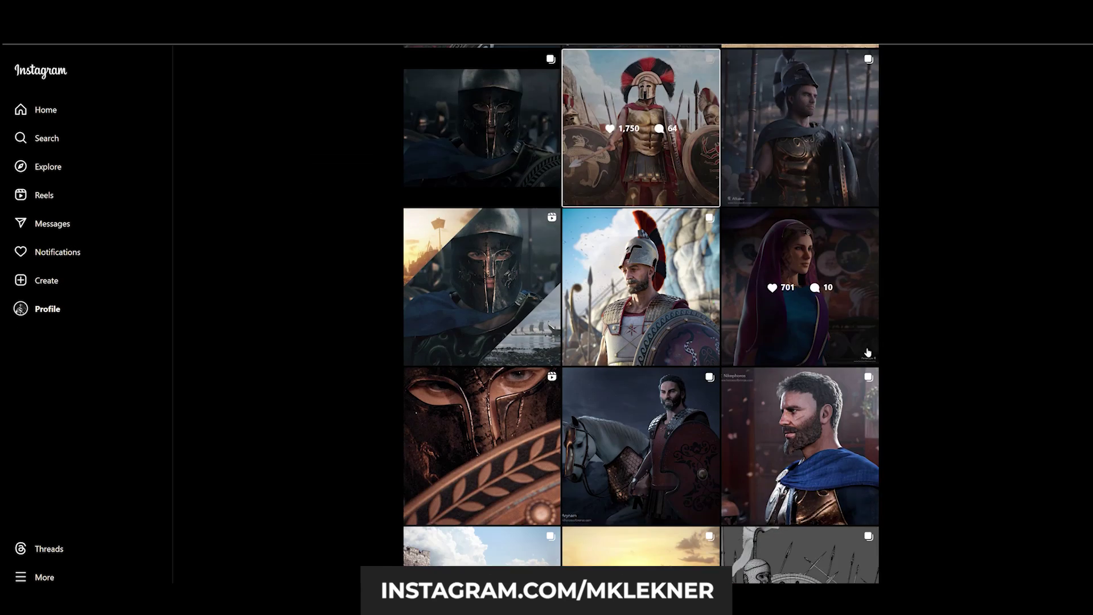
pyautogui.scroll(-20, 885, 353)
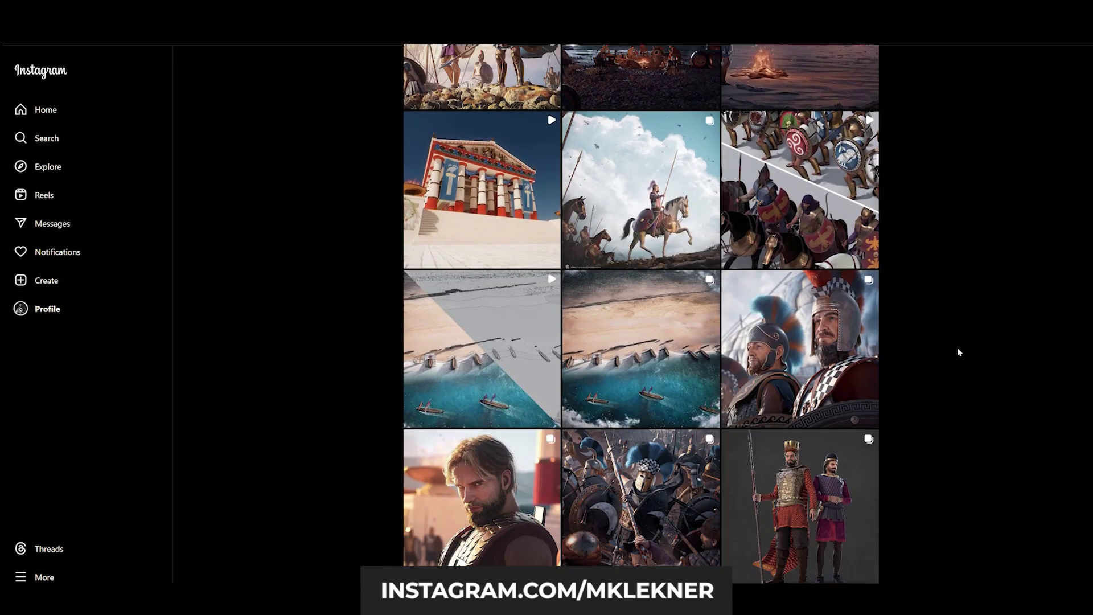
pyautogui.click(639, 193)
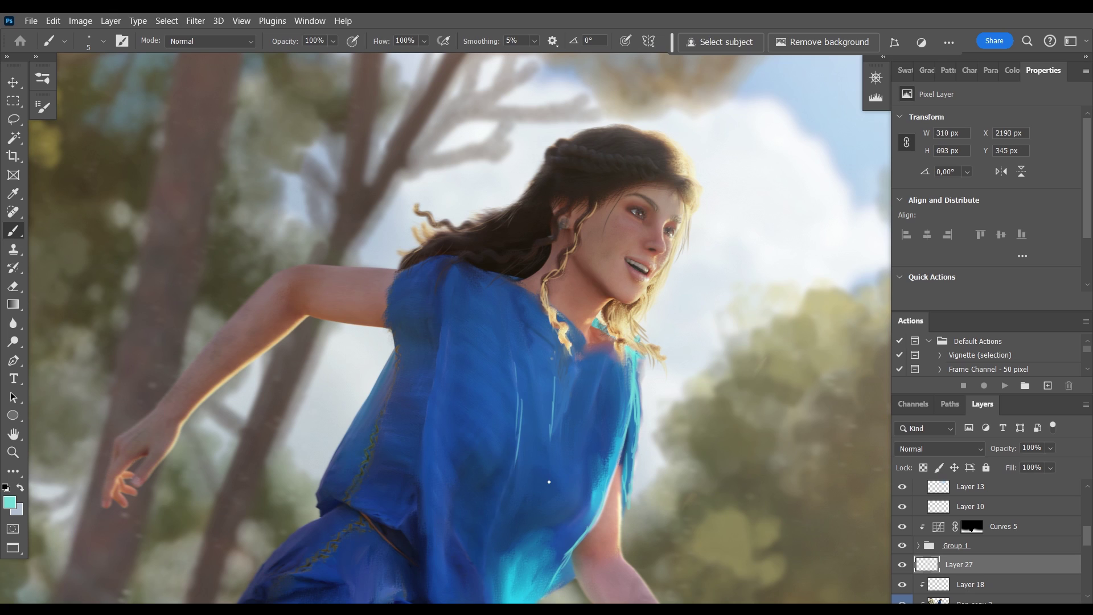
# Step: In Photoshop, paint fine highlight strands over the running woman's hair on Layer 27 with a 5 px brush
pyautogui.moveTo(401, 270); pyautogui.dragTo(319, 507)
pyautogui.moveTo(654, 171)
pyautogui.mouseDown()
pyautogui.moveTo(637, 158)
pyautogui.moveTo(599, 166)
pyautogui.moveTo(665, 178)
pyautogui.mouseUp()
pyautogui.keyDown('alt'); pyautogui.click(625, 158); pyautogui.keyUp('alt')
pyautogui.keyDown('alt'); pyautogui.click(652, 165); pyautogui.keyUp('alt')
pyautogui.moveTo(669, 174); pyautogui.dragTo(689, 193)
pyautogui.moveTo(626, 132); pyautogui.dragTo(674, 164)
pyautogui.keyDown('alt'); pyautogui.click(647, 157); pyautogui.keyUp('alt')
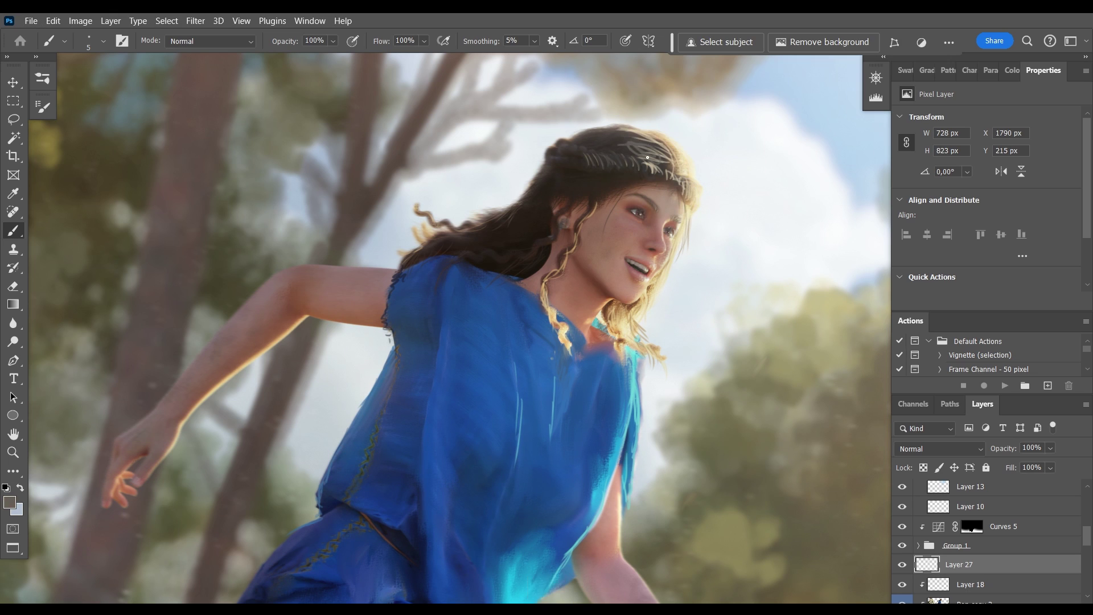
pyautogui.keyDown('alt'); pyautogui.click(647, 157); pyautogui.keyUp('alt')
pyautogui.keyDown('alt'); pyautogui.moveTo(648, 114); pyautogui.dragTo(651, 109, button='right'); pyautogui.keyUp('alt')
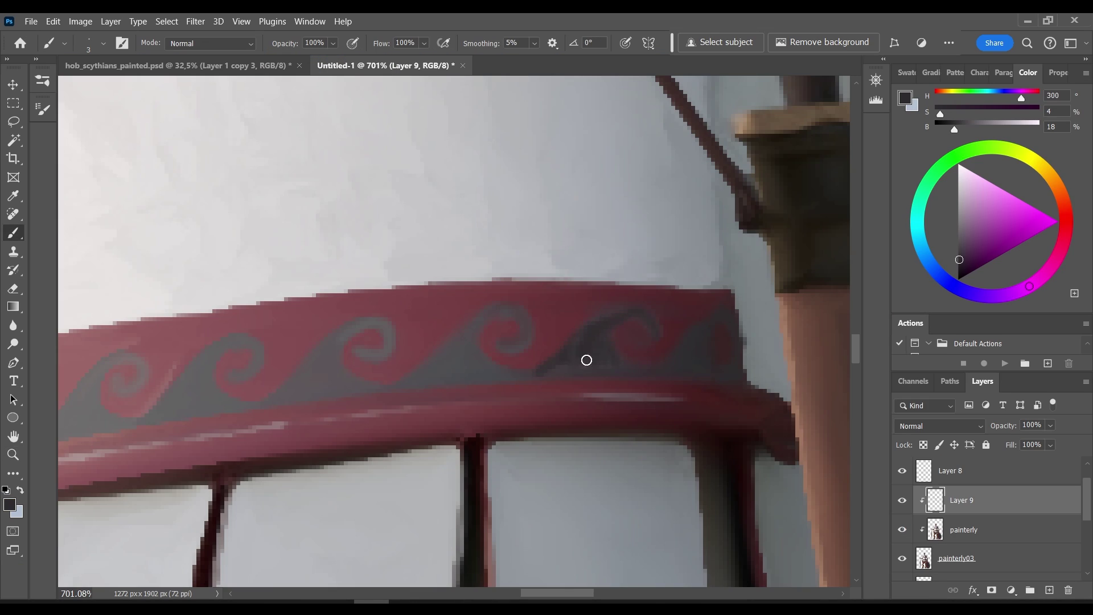
# Step: Paint dark grey over the wave ornament on the soldier's red belt on Layer 9 with a 3 px brush
pyautogui.moveTo(586, 359); pyautogui.dragTo(318, 384)
pyautogui.keyDown('alt'); pyautogui.click(341, 383); pyautogui.keyUp('alt')
pyautogui.moveTo(410, 367); pyautogui.dragTo(652, 324)
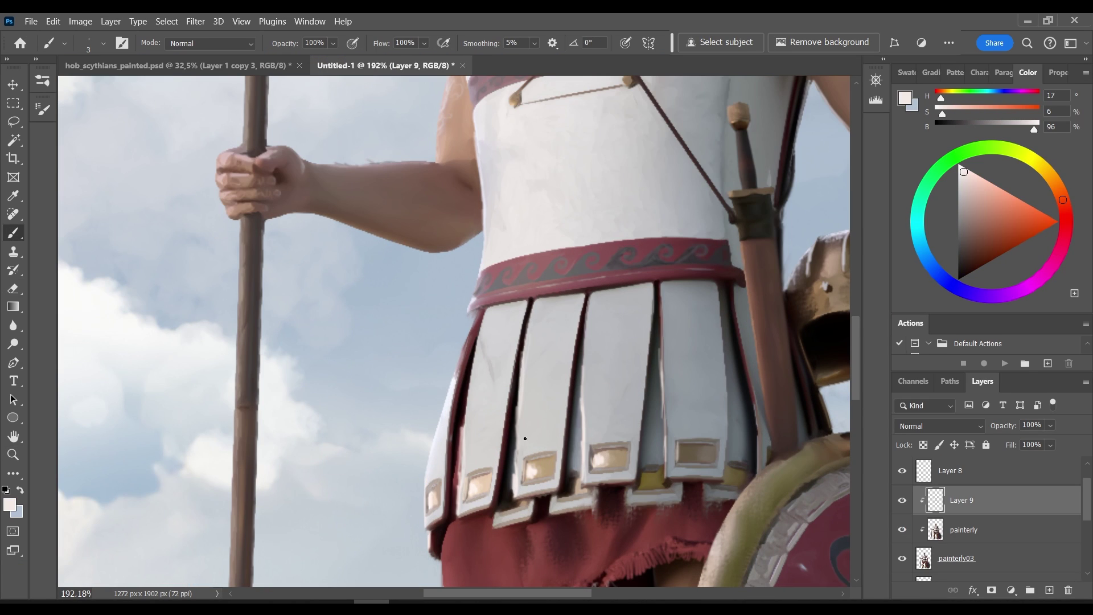
# Step: Touch up the soldier's skirt plates, chest and cheek with small brush strokes on Layer 9
pyautogui.keyDown('alt'); pyautogui.click(532, 461); pyautogui.keyUp('alt')
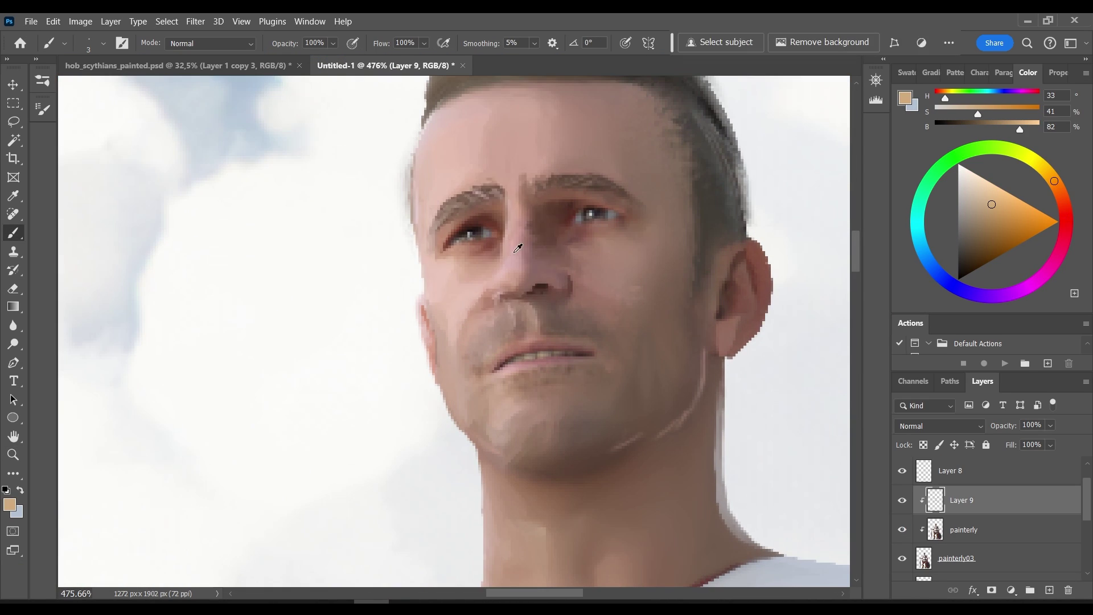
pyautogui.keyDown('alt'); pyautogui.click(496, 279); pyautogui.keyUp('alt')
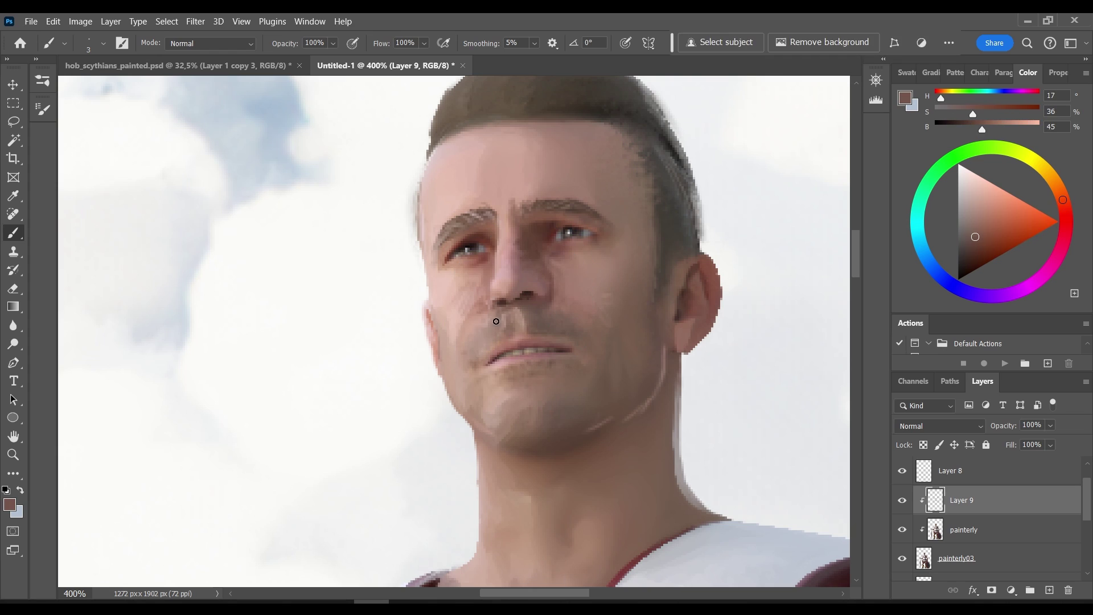
pyautogui.keyDown('alt'); pyautogui.click(586, 301); pyautogui.keyUp('alt')
pyautogui.keyDown('alt'); pyautogui.click(604, 293); pyautogui.keyUp('alt')
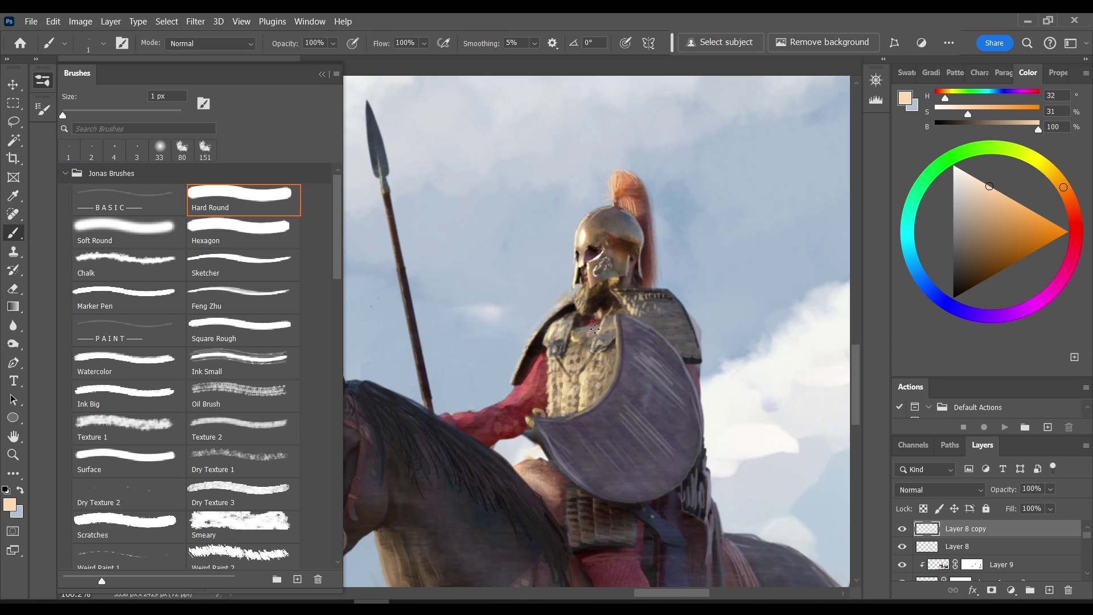
# Step: Paint thin hair strands on the middle rider's helmet plume with the 1 px Hard Round brush, and close the brush list
pyautogui.keyDown('alt'); pyautogui.click(615, 183); pyautogui.keyUp('alt')
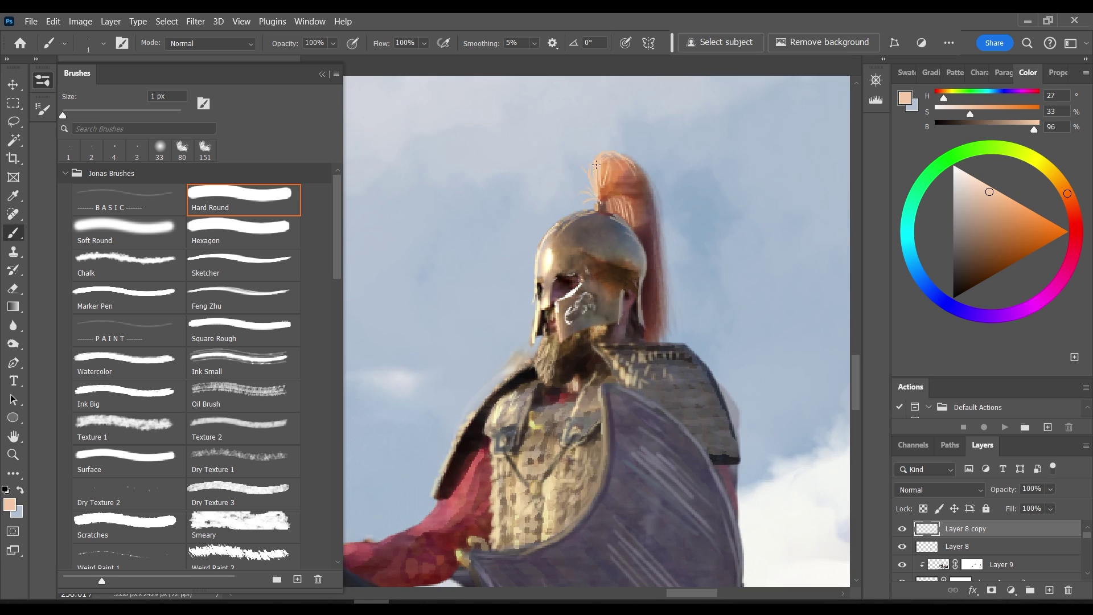
pyautogui.moveTo(601, 193); pyautogui.dragTo(605, 161)
pyautogui.keyDown('alt'); pyautogui.click(648, 227); pyautogui.keyUp('alt')
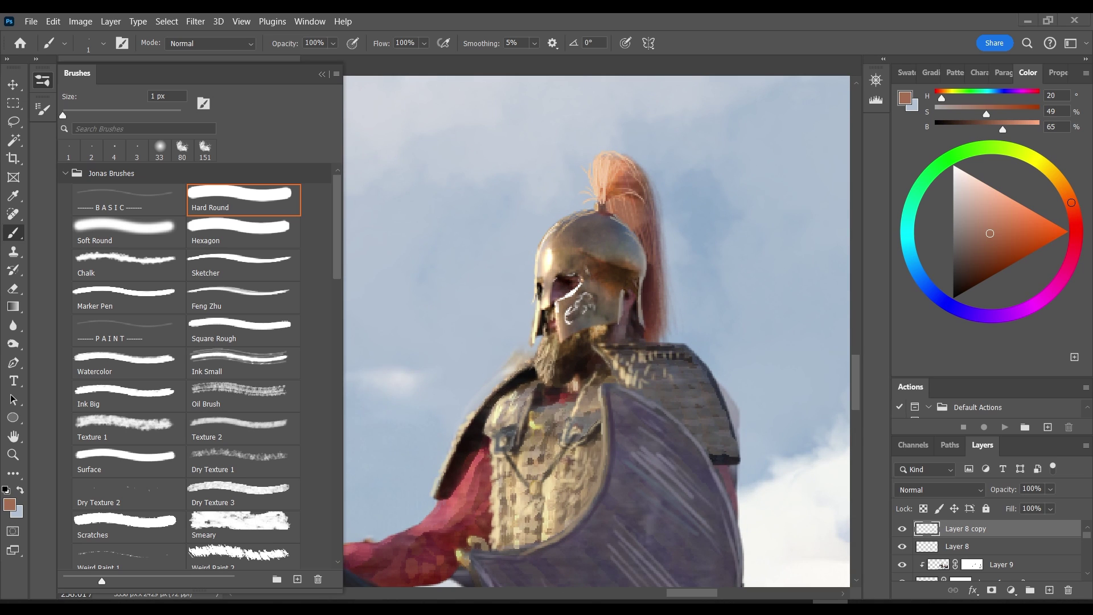
pyautogui.keyDown('alt'); pyautogui.scroll(-6, 525, 207); pyautogui.keyUp('alt')
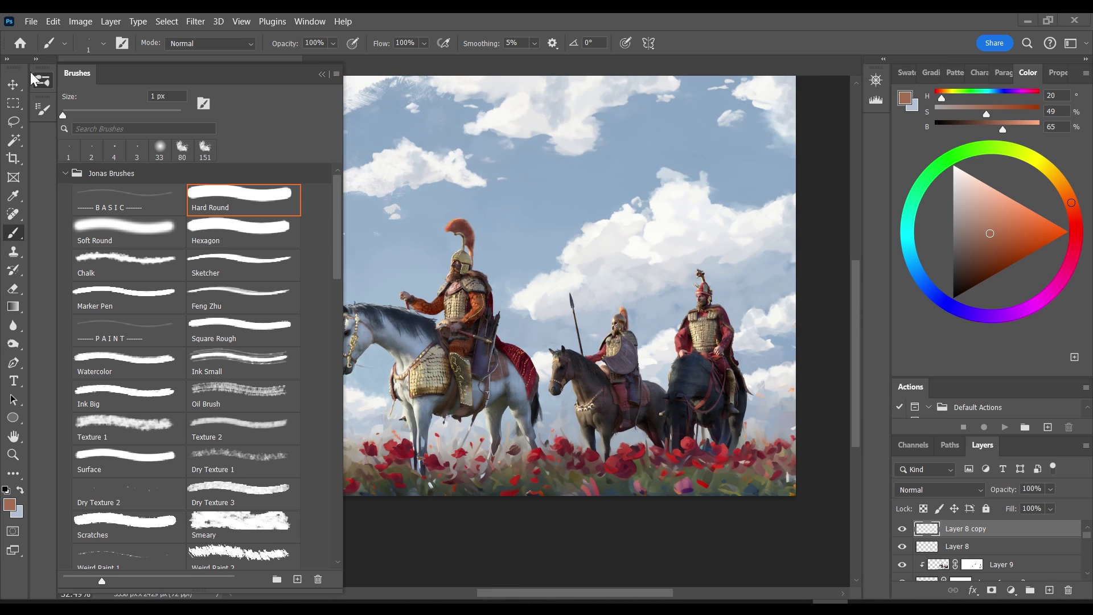
pyautogui.click(41, 81)
pyautogui.keyDown('alt'); pyautogui.scroll(4, 429, 353); pyautogui.keyUp('alt')
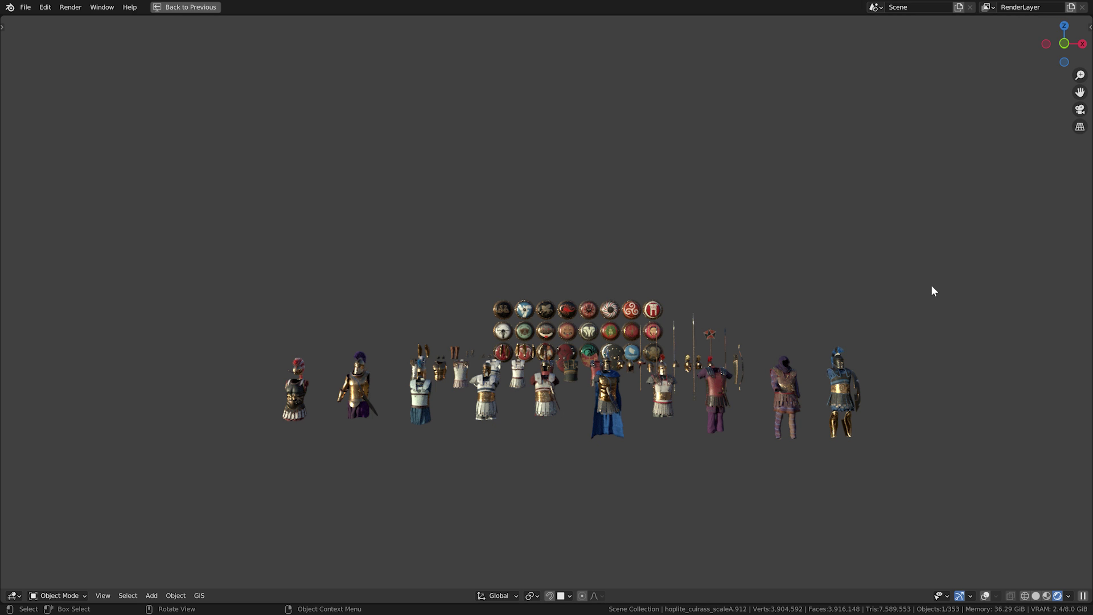
pyautogui.moveTo(931, 286)
pyautogui.mouseDown(button='middle')
pyautogui.moveTo(869, 338)
pyautogui.moveTo(881, 254)
pyautogui.moveTo(902, 264)
pyautogui.mouseUp(button='middle')
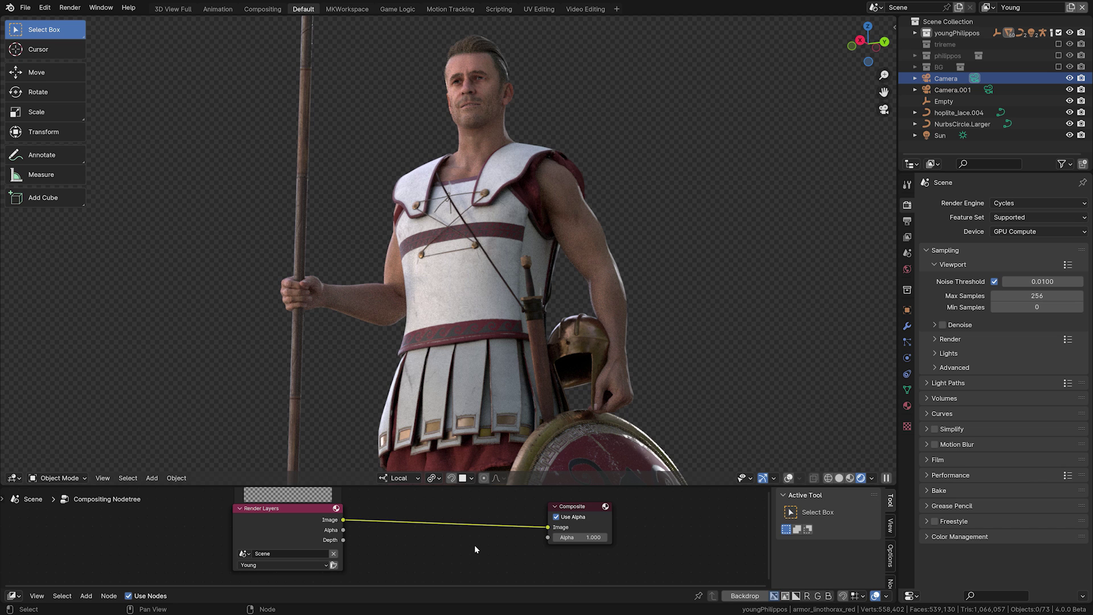
# Step: In Blender's compositor, insert a Kuwahara filter node between Render Layers and Composite and arrange the nodes
pyautogui.hotkey('shift', 'a')
pyautogui.write('w')
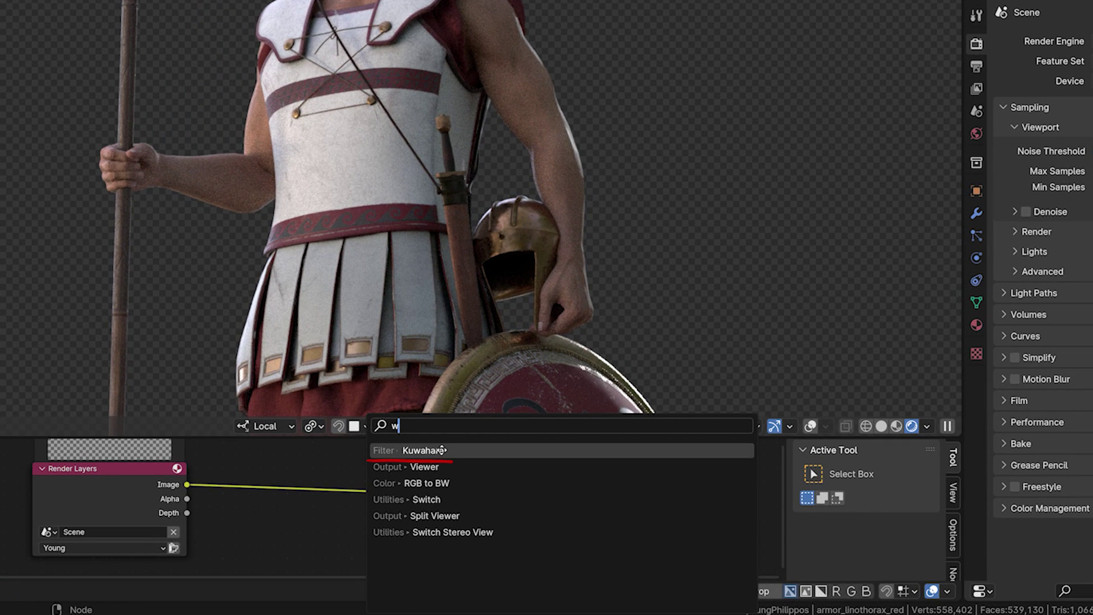
pyautogui.click(424, 451)
pyautogui.click(345, 515)
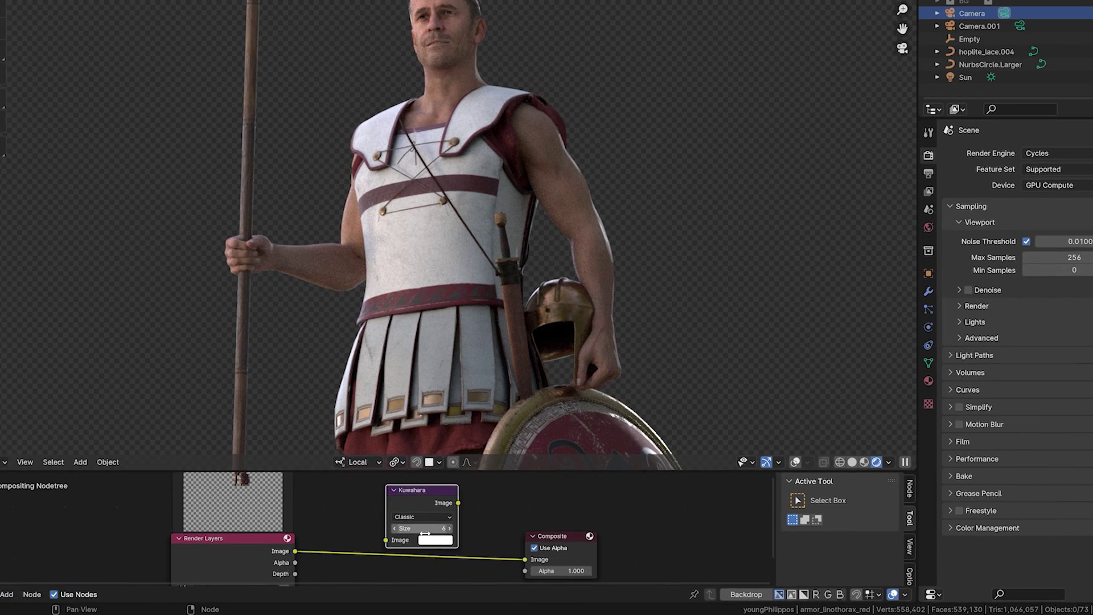
pyautogui.moveTo(436, 507); pyautogui.dragTo(433, 528)
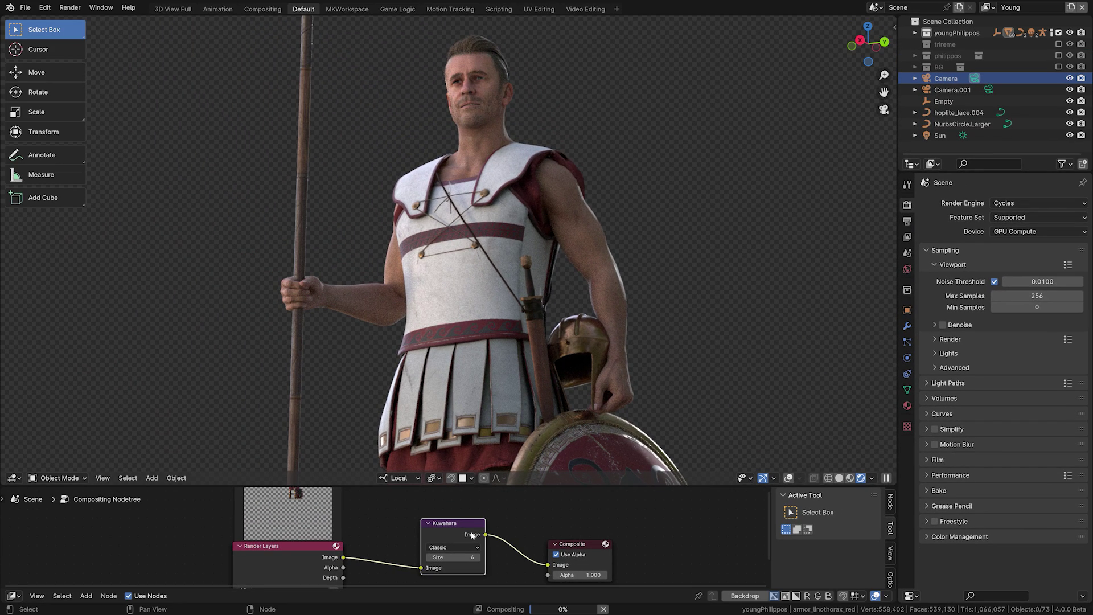
pyautogui.moveTo(439, 529)
pyautogui.mouseDown(button='middle')
pyautogui.moveTo(440, 491)
pyautogui.moveTo(471, 506)
pyautogui.mouseUp(button='middle')
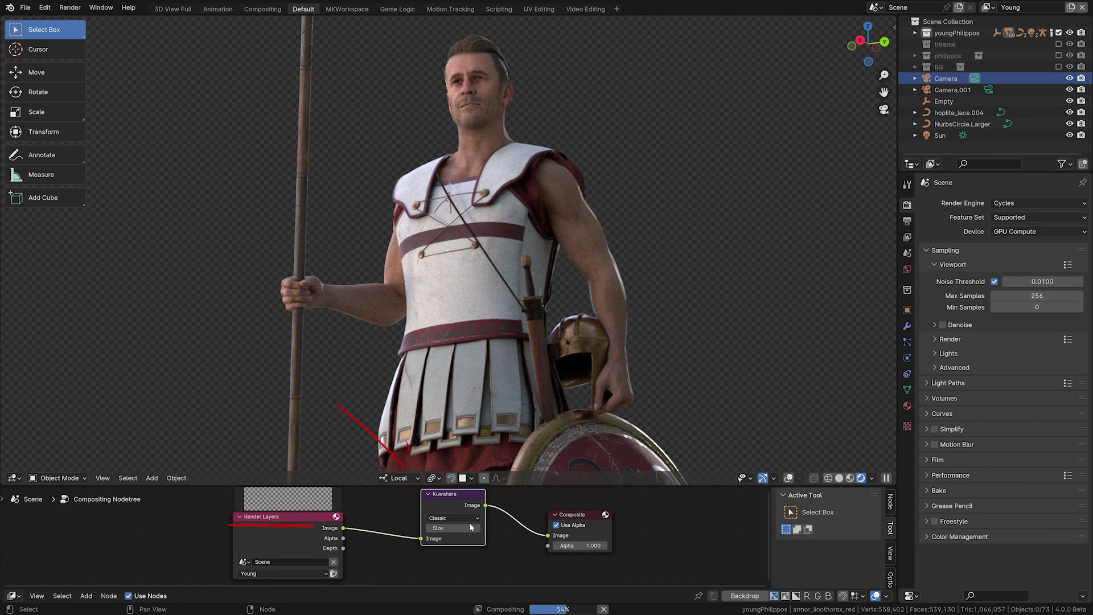
pyautogui.moveTo(472, 507); pyautogui.dragTo(462, 523)
pyautogui.moveTo(463, 523); pyautogui.dragTo(485, 518, button='middle')
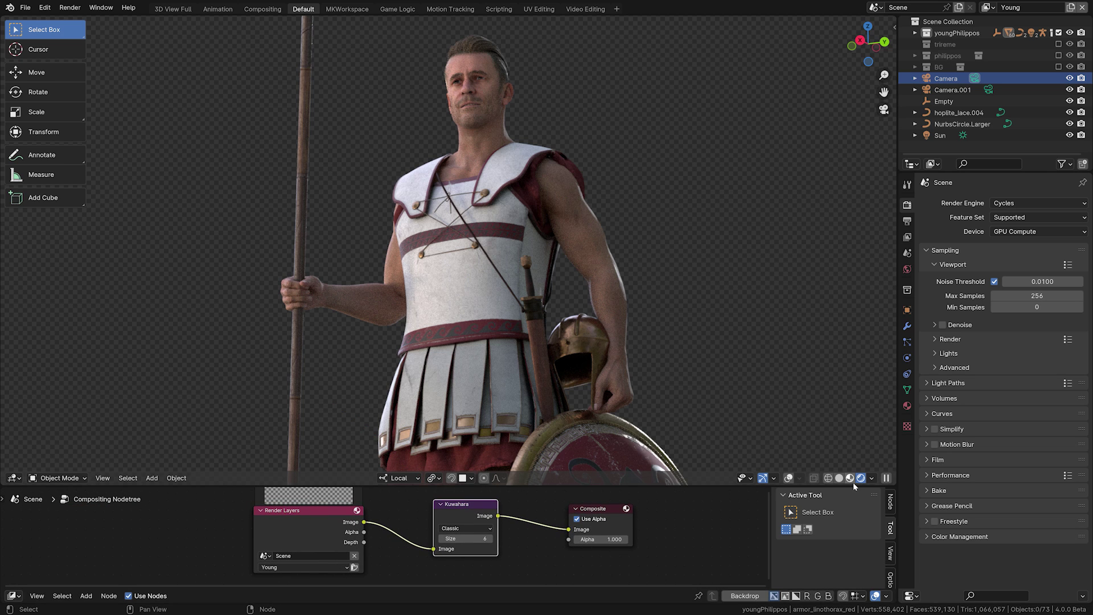
# Step: Enable the compositor in the rendered viewport's shading options, for both the camera view and views outside it
pyautogui.click(873, 478)
pyautogui.click(876, 457)
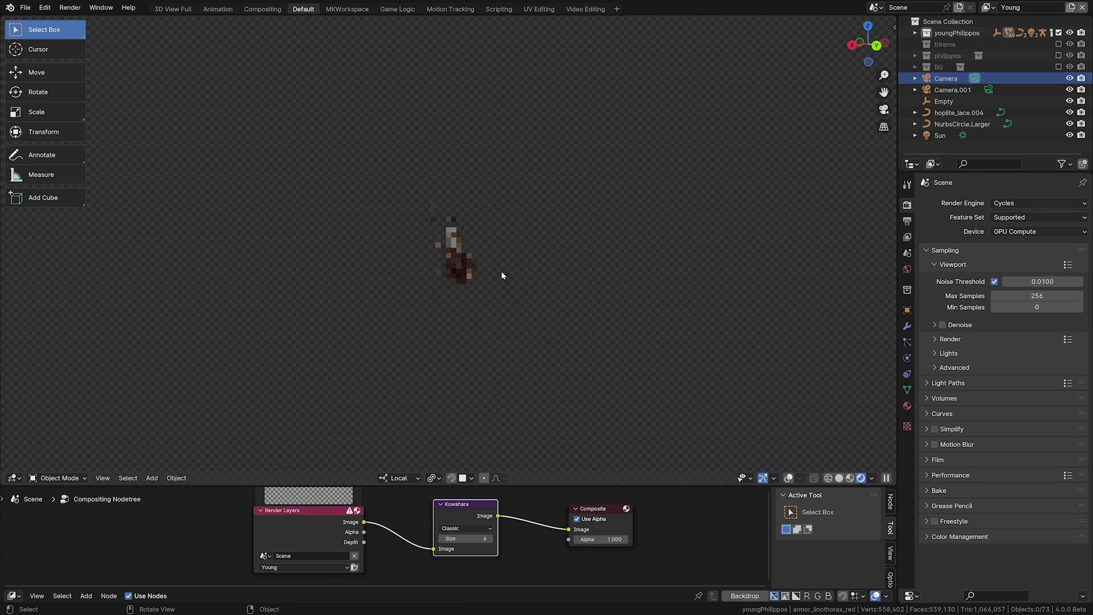
pyautogui.scroll(8, 501, 271)
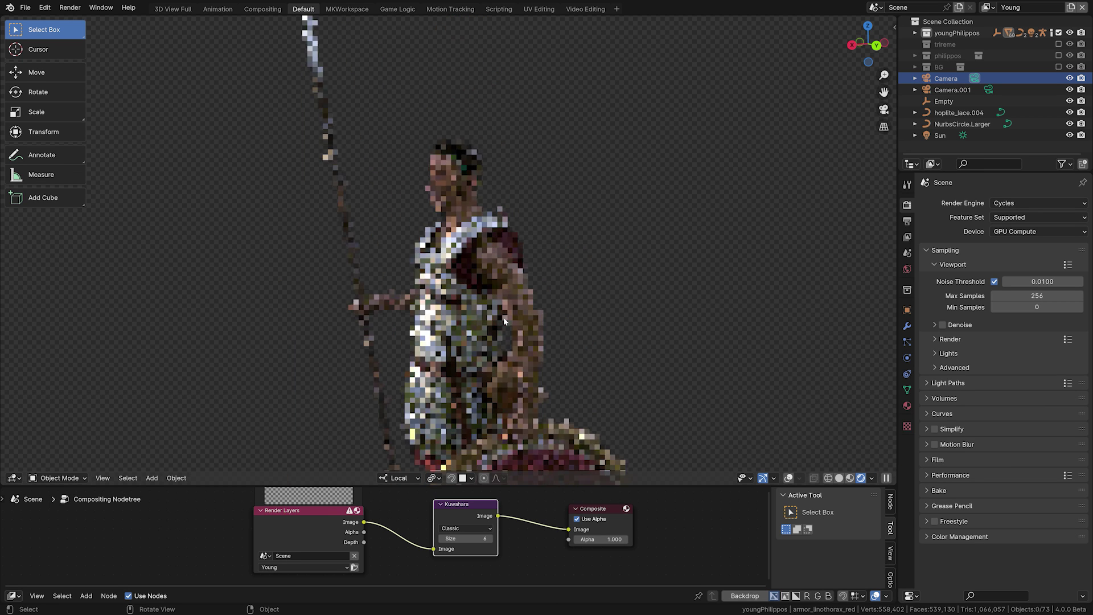
pyautogui.click(872, 480)
pyautogui.click(916, 456)
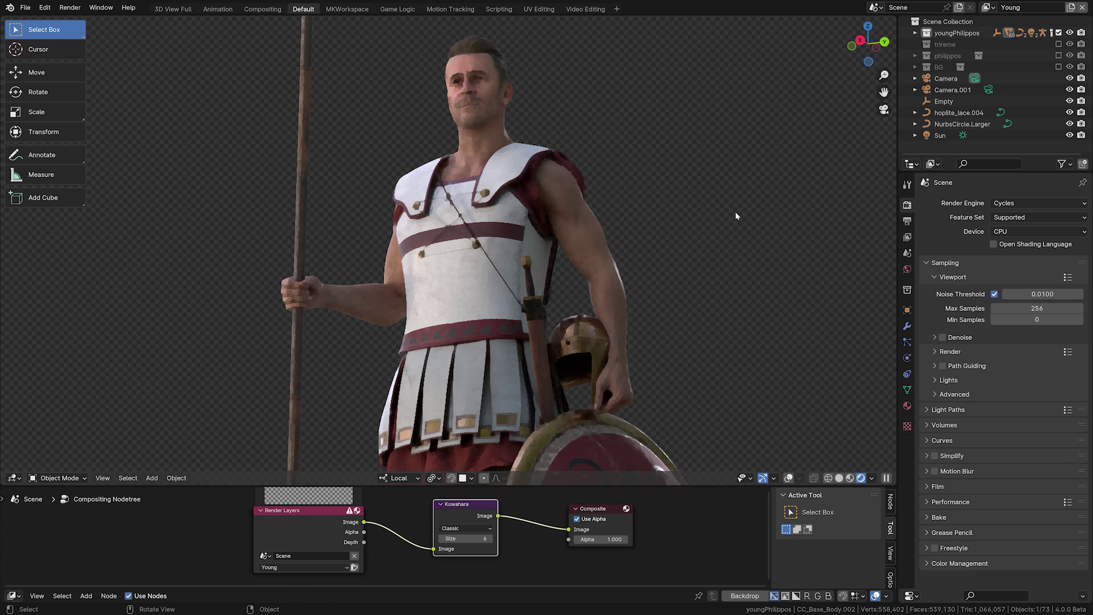
# Step: Try a size of 10 on the Classic Kuwahara node, and reduce it again
pyautogui.click(477, 538)
pyautogui.write('2')
pyautogui.press('BackSpace')
pyautogui.write('10')
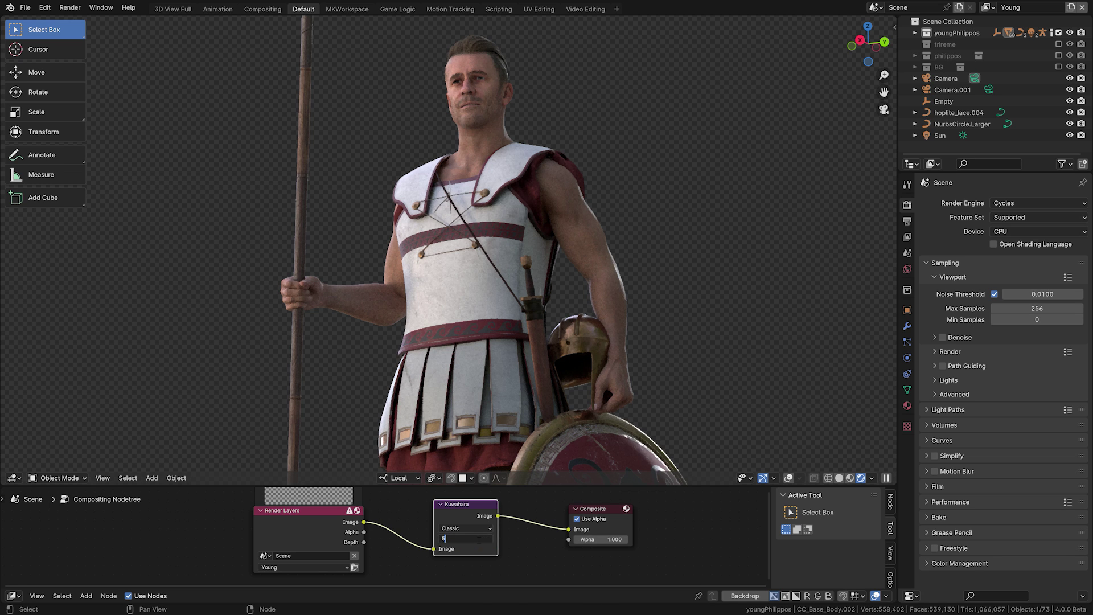
pyautogui.press('Return')
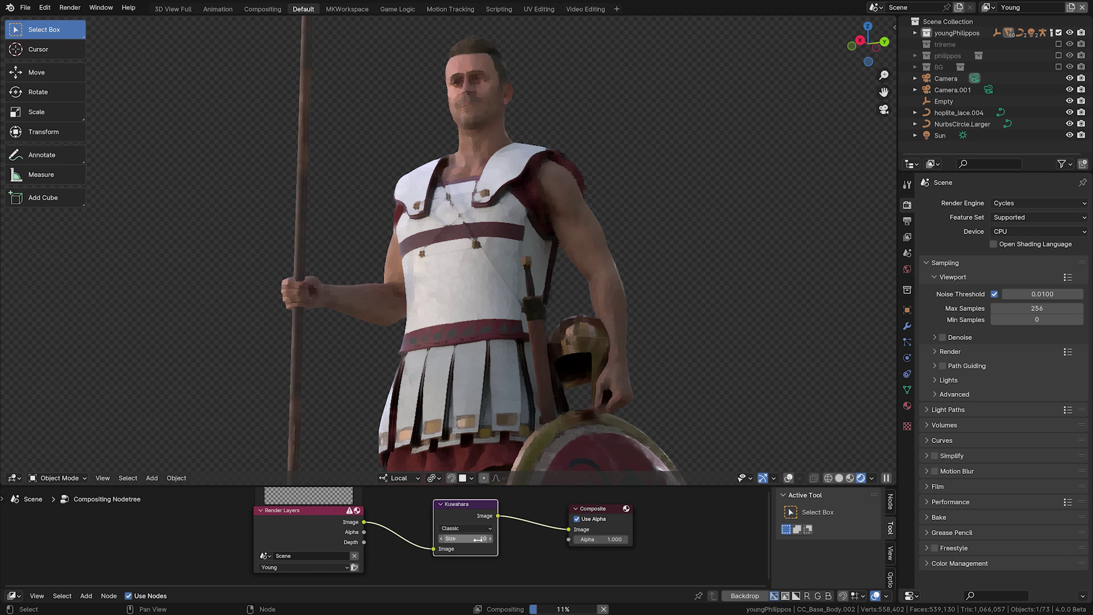
pyautogui.click(479, 539)
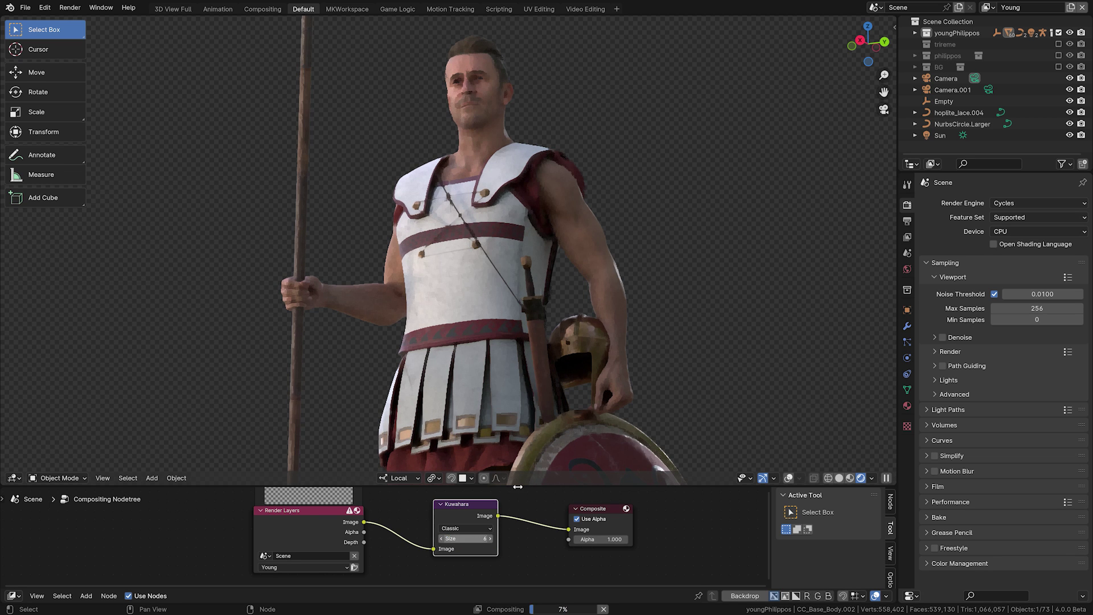
pyautogui.press('Return')
# Step: Switch the Kuwahara node to the Anisotropic variation and set its uniformity to 8
pyautogui.click(437, 498)
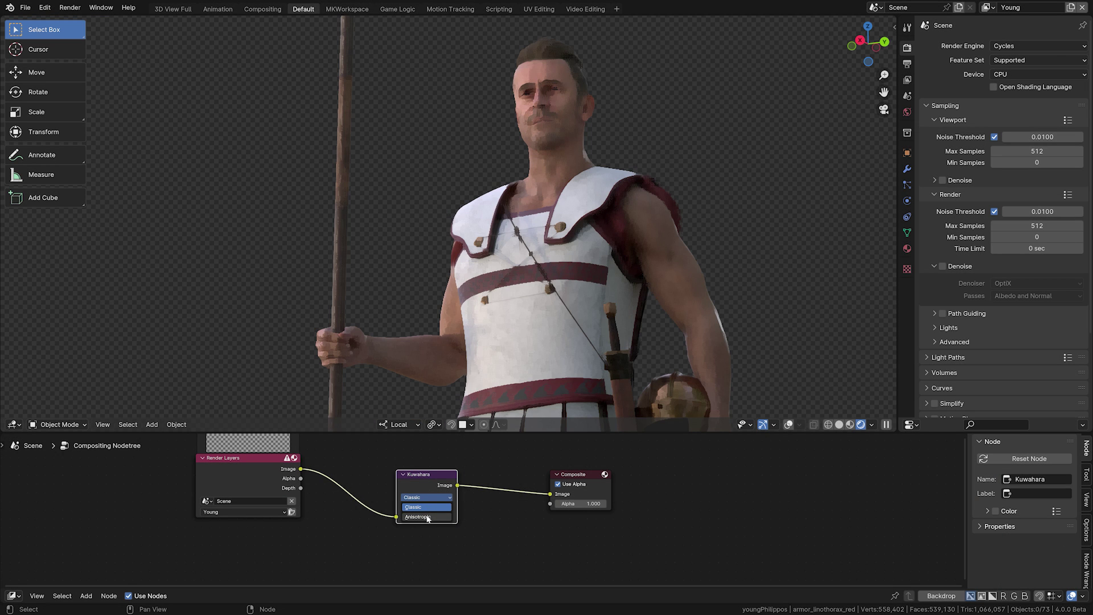
pyautogui.click(428, 516)
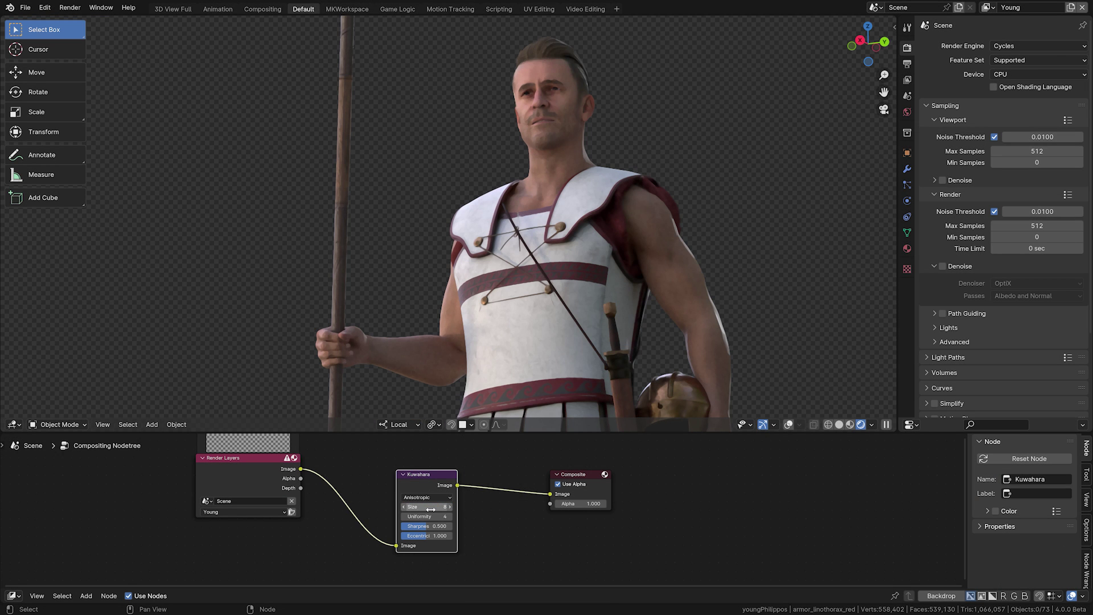
pyautogui.doubleClick(431, 517)
pyautogui.write('8')
pyautogui.press('Return')
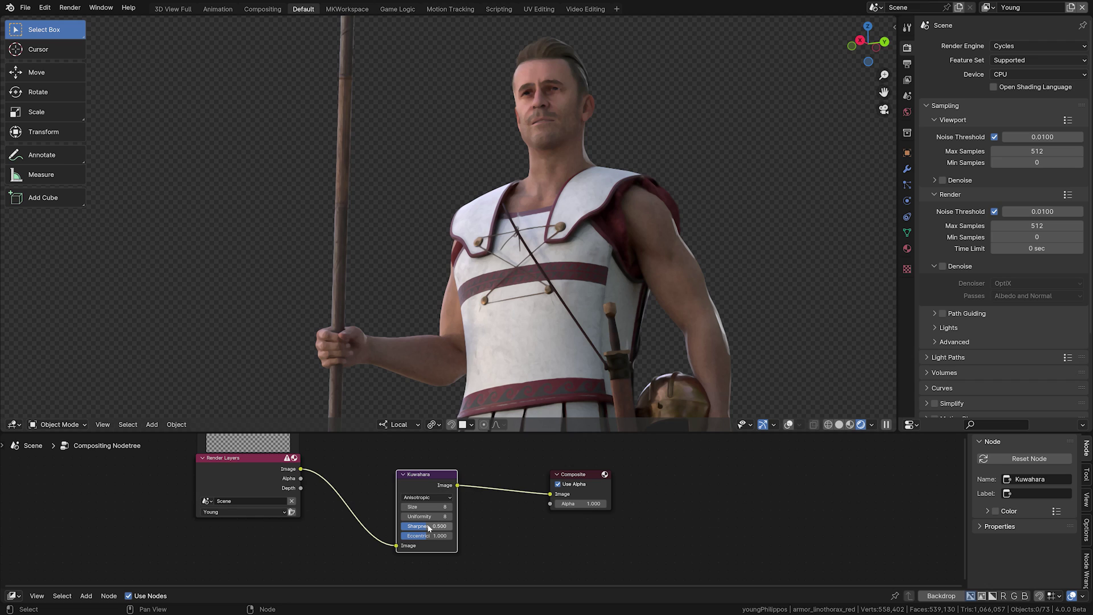
# Step: Set the Anisotropic Kuwahara node's sharpness to 1 and eccentricity to 2
pyautogui.click(428, 526)
pyautogui.write('1')
pyautogui.press('Return')
pyautogui.click(416, 537)
pyautogui.write('2')
pyautogui.press('Return')
pyautogui.keyDown('shift'); pyautogui.moveTo(408, 243); pyautogui.dragTo(346, 259, button='middle'); pyautogui.keyUp('shift')
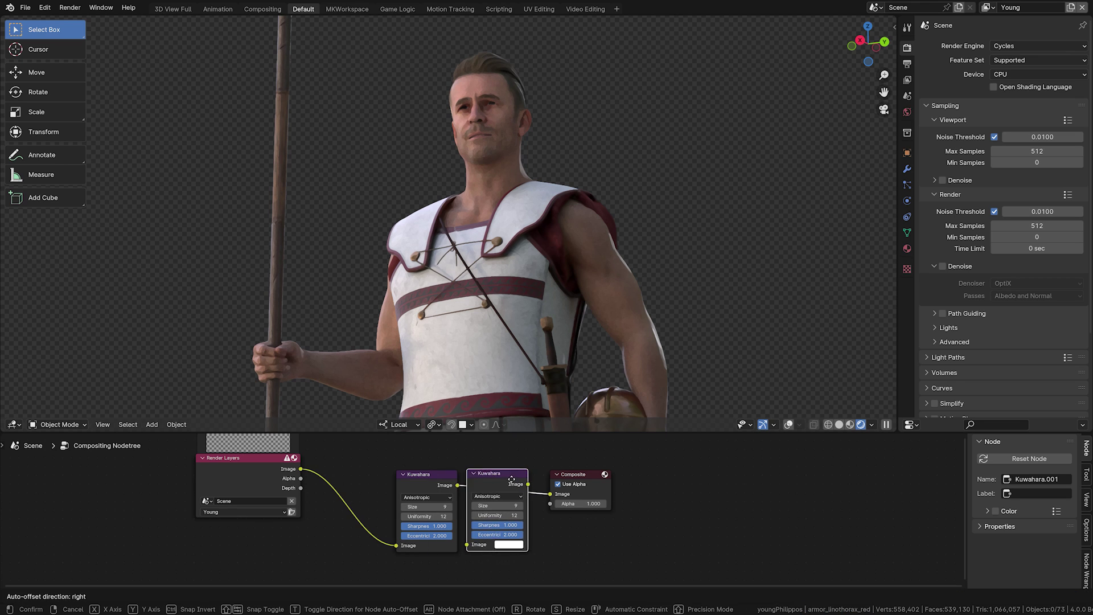
# Step: Insert the duplicated Kuwahara node between the first Kuwahara node and Composite, and set its size to 5
pyautogui.click(514, 478)
pyautogui.click(534, 506)
pyautogui.write('5')
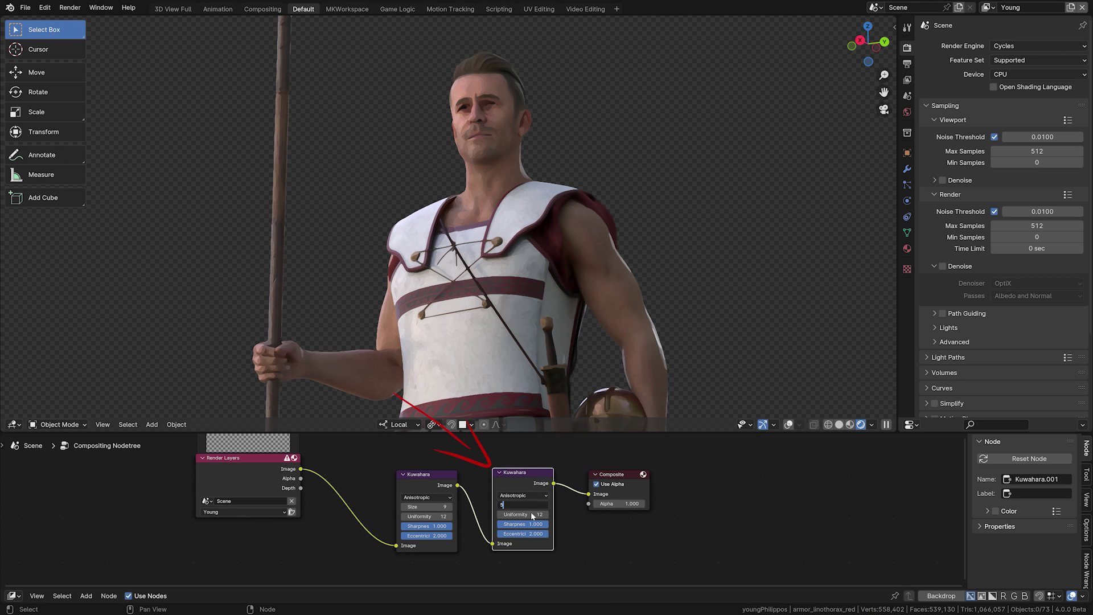
pyautogui.press('Return')
# Step: Set the second Kuwahara node's uniformity to 8 and sharpness to 0.5
pyautogui.click(534, 515)
pyautogui.write('8')
pyautogui.press('Return')
pyautogui.click(535, 525)
pyautogui.write('.0.5')
pyautogui.press('Return')
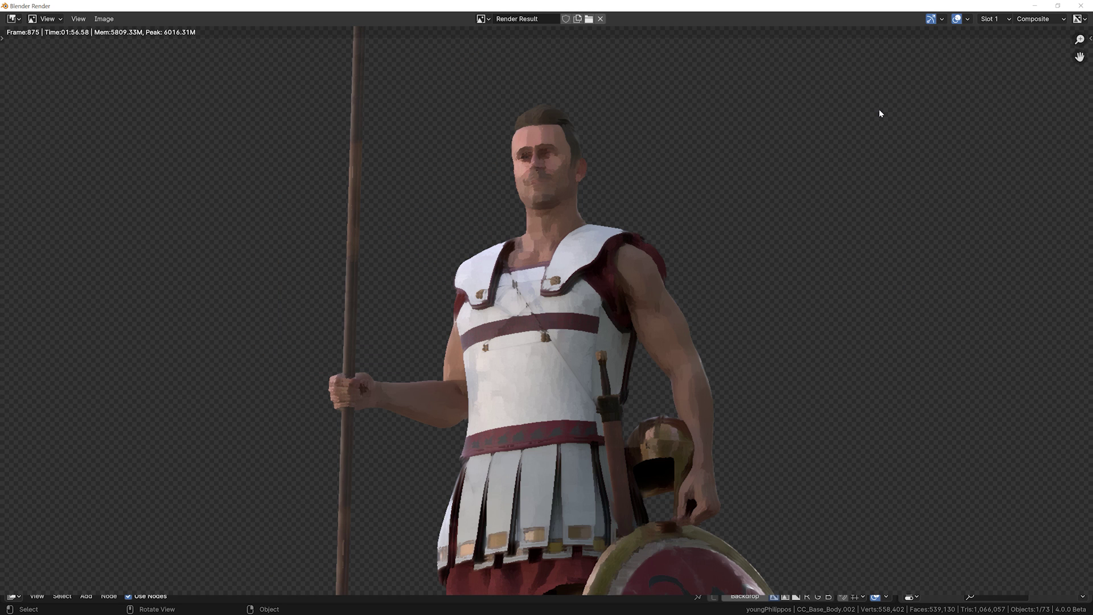
# Step: Compare the Kuwahara renders stored in Slot 1 and Slot 2 of the render window
pyautogui.press('j')
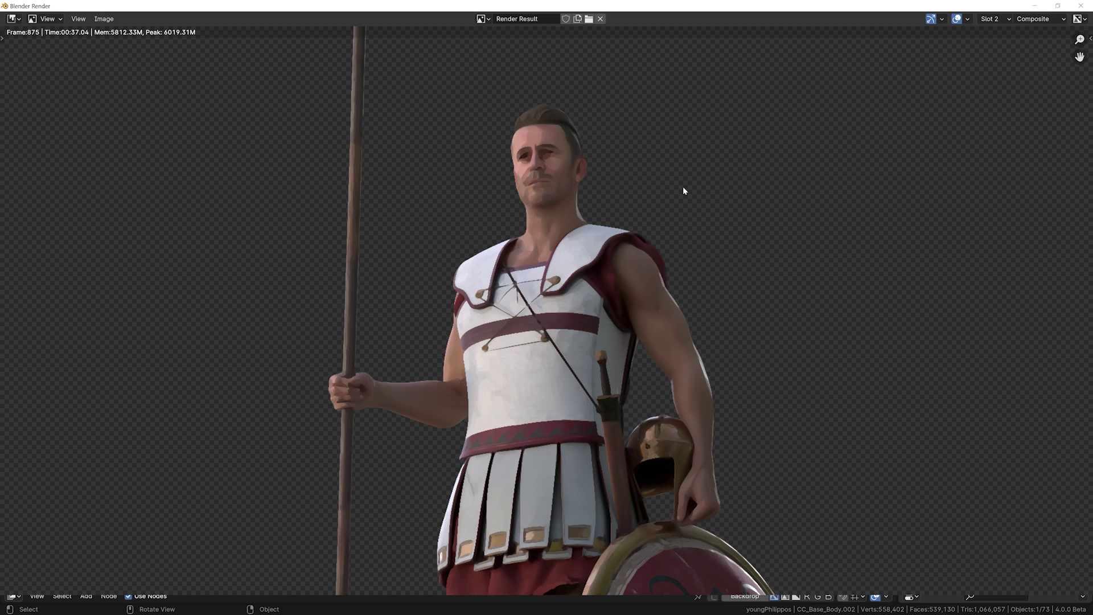
pyautogui.press('j')
pyautogui.hotkey('alt', 'j')
pyautogui.click(1002, 20)
pyautogui.click(996, 34)
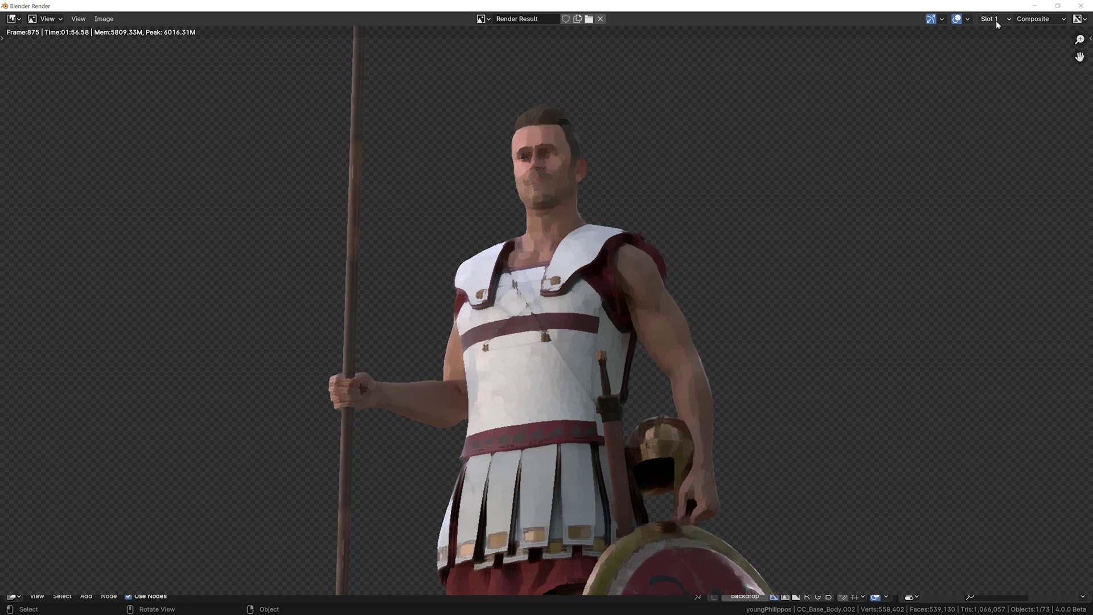
# Step: View the render stored in Slot 3 and choose which render layer is displayed
pyautogui.click(996, 20)
pyautogui.click(992, 53)
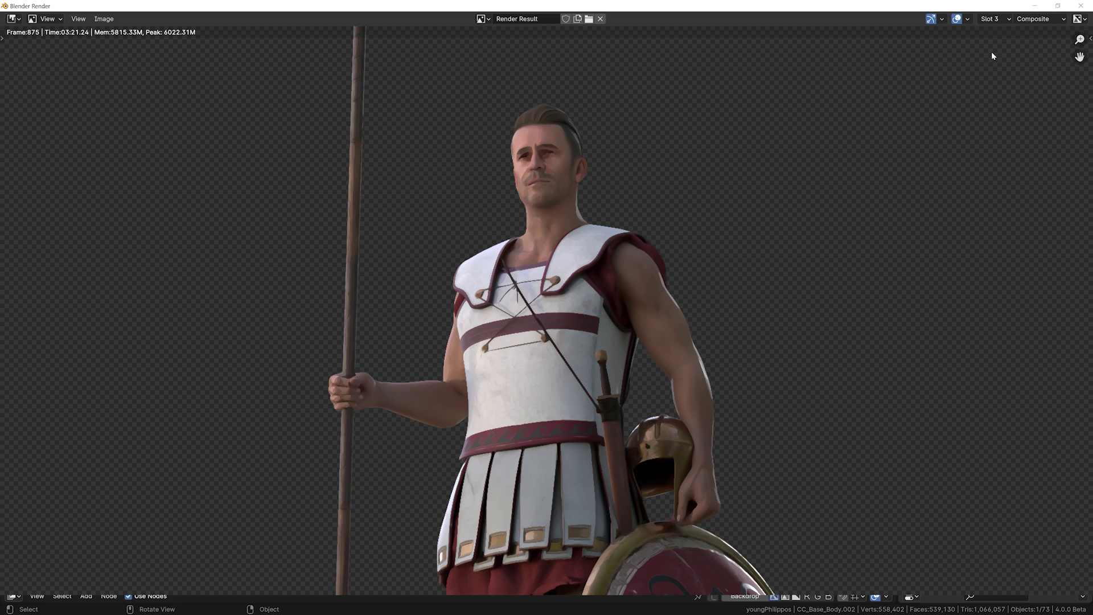
pyautogui.click(1020, 19)
pyautogui.click(1025, 45)
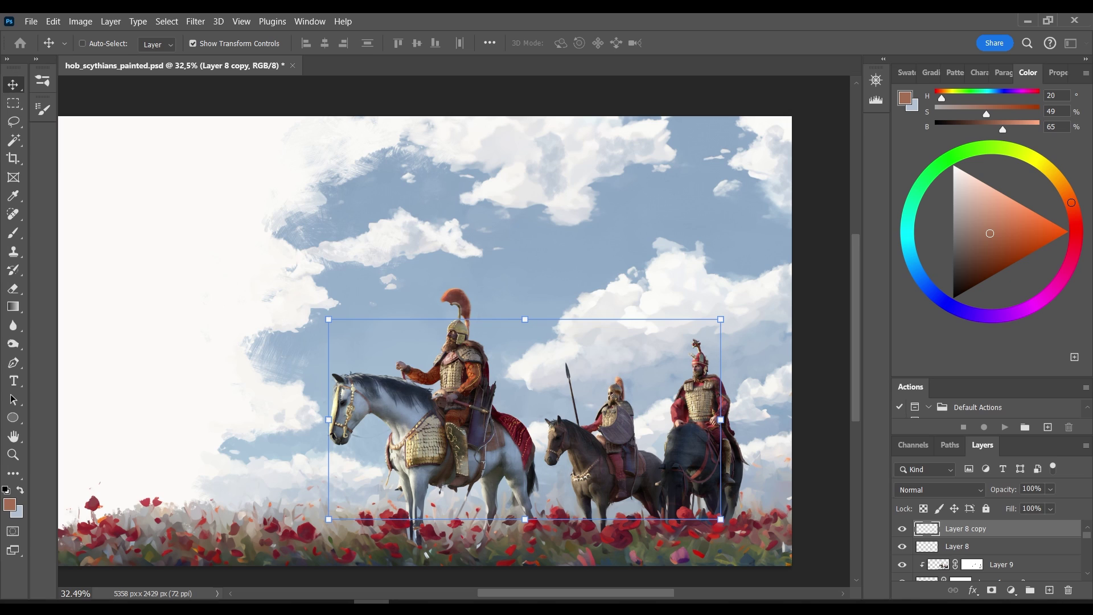
# Step: Switch to Photoshop and load base.png, painterly01.png, painterly02.png and painterly03.png into one document as a layer stack
pyautogui.click(487, 280)
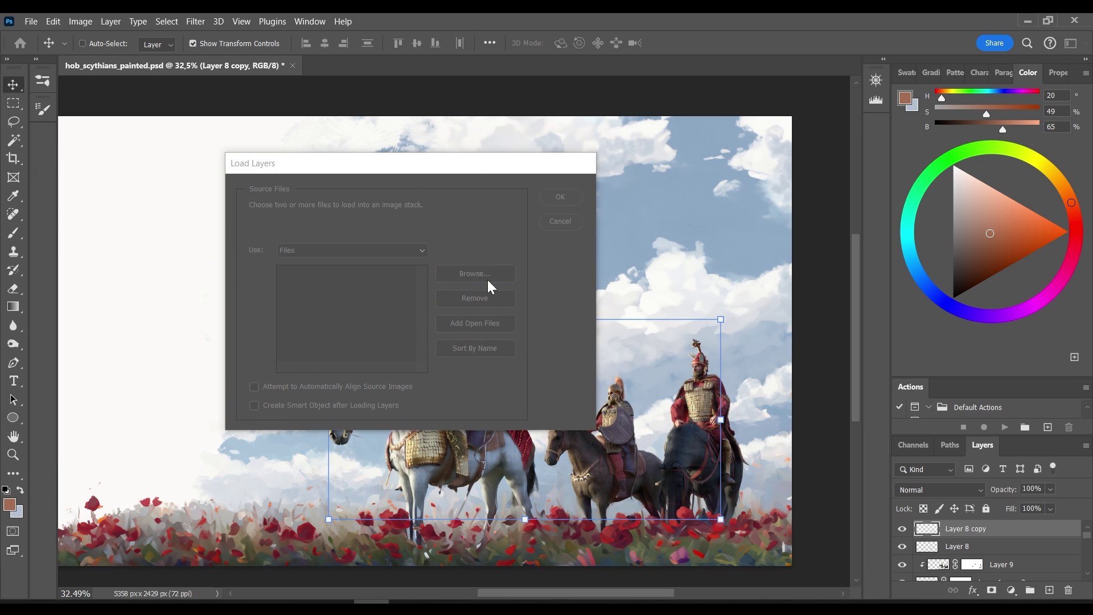
pyautogui.moveTo(258, 371); pyautogui.dragTo(192, 265)
pyautogui.press('Return')
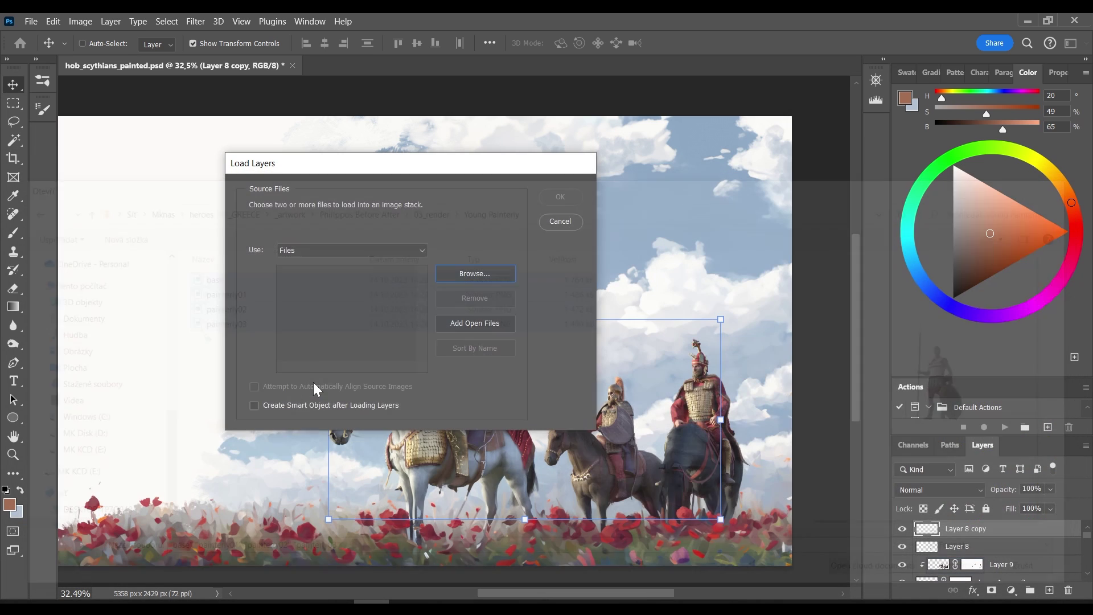
pyautogui.click(557, 197)
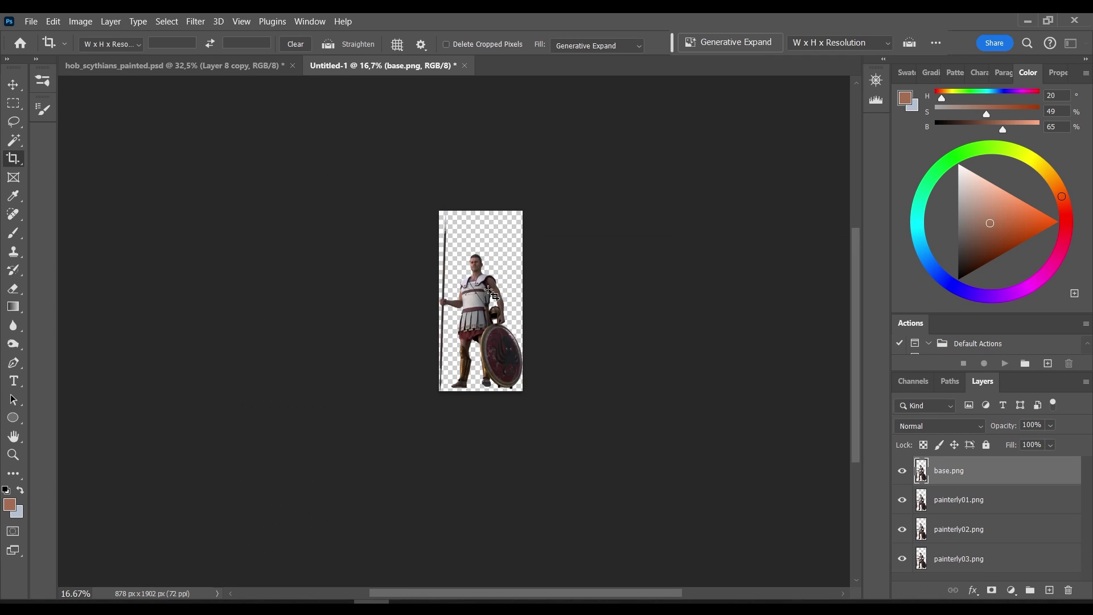
# Step: Crop the canvas closely around the warrior to 1272 x 1902 px
pyautogui.moveTo(517, 391); pyautogui.dragTo(585, 524)
pyautogui.press('Return')
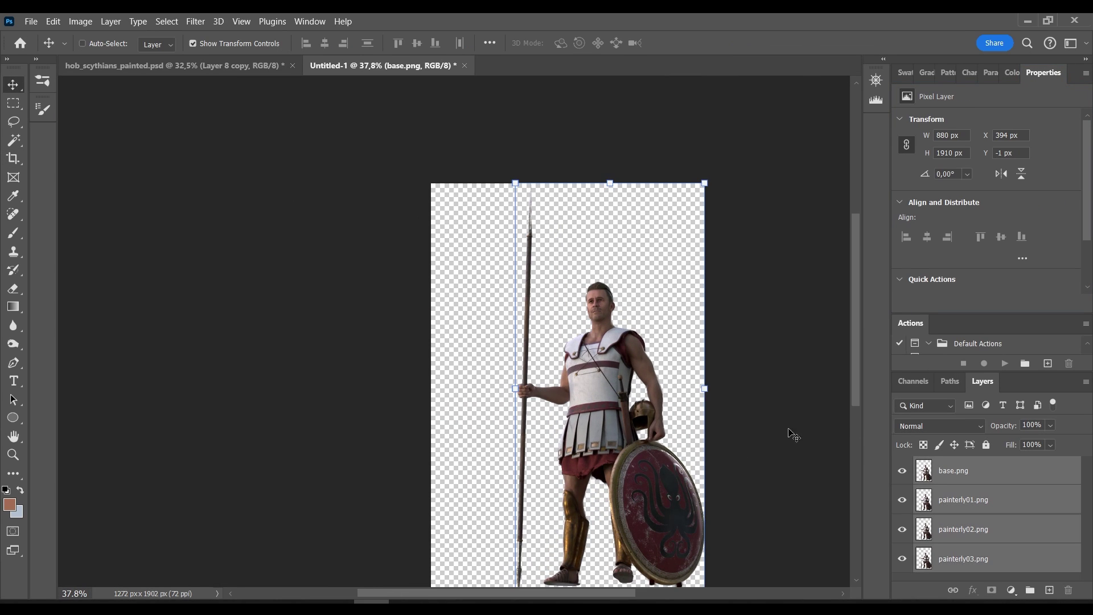
# Step: Brush ragged dark red fringe strokes along the tunic's sleeve edge on the painterly03 layer
pyautogui.press('z')
pyautogui.keyDown('alt'); pyautogui.scroll(3, 580, 354); pyautogui.keyUp('alt')
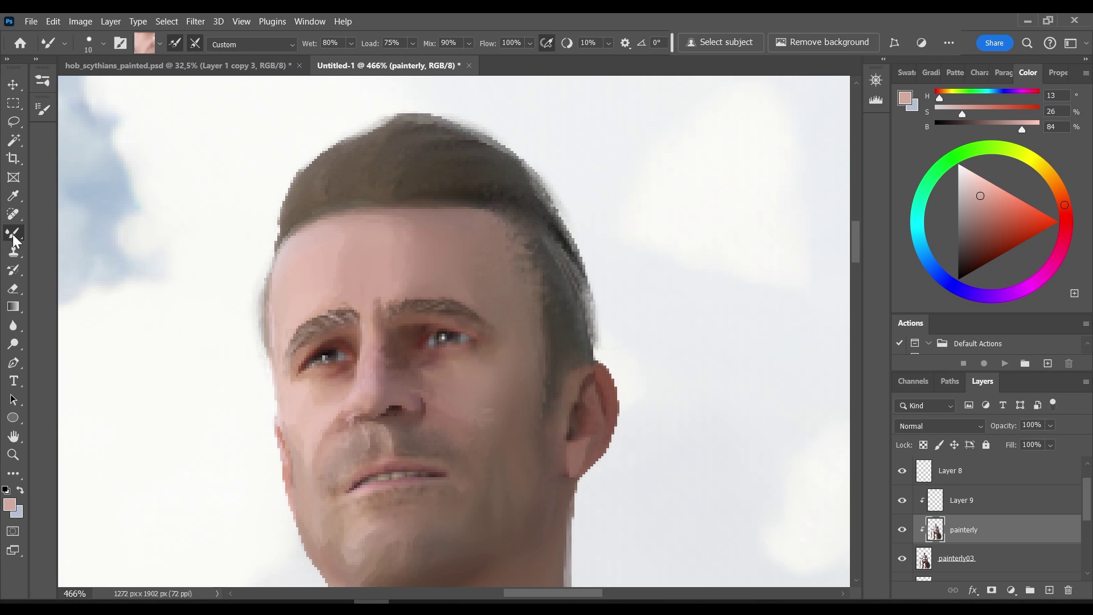
pyautogui.scroll(-3, 427, 432)
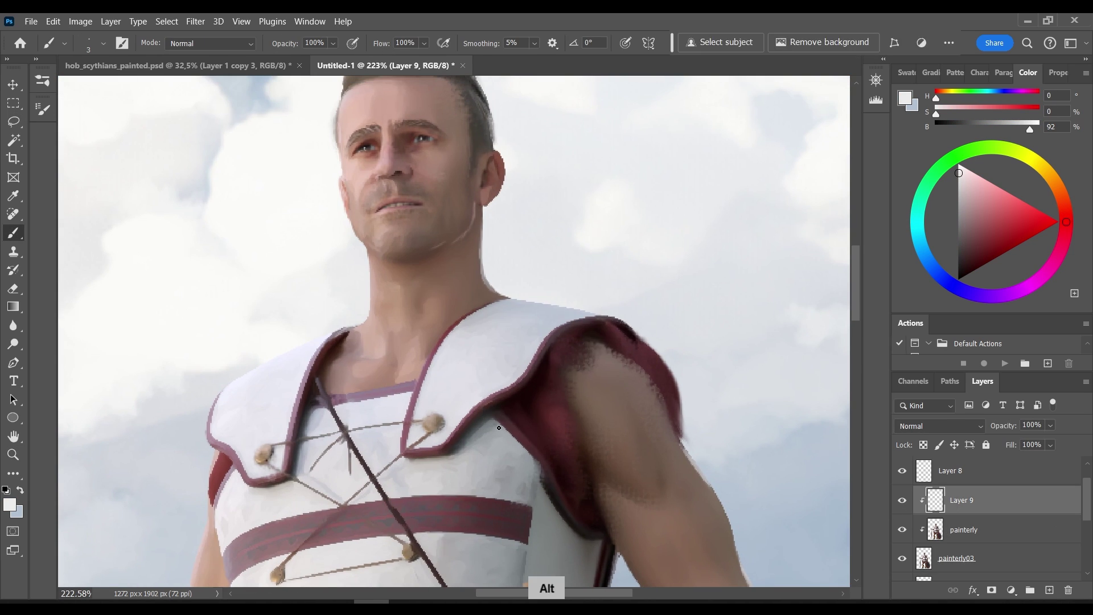
pyautogui.moveTo(212, 451); pyautogui.dragTo(205, 502)
pyautogui.click(956, 558)
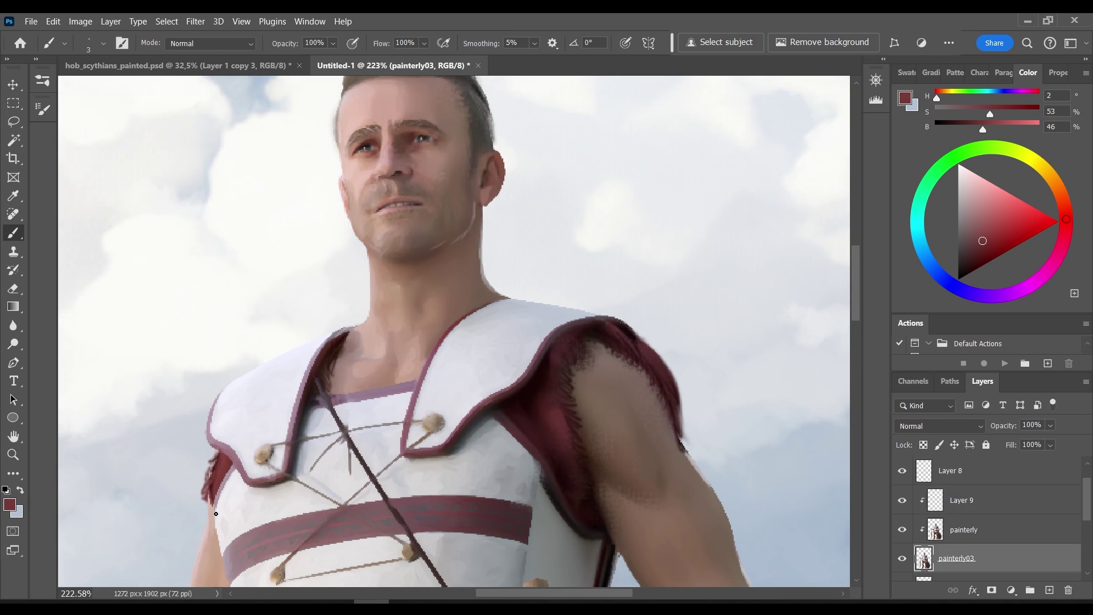
# Step: On Layer 9, paint dark red trim strokes around the edge of the white shoulder flap beside the spear arm
pyautogui.click(961, 500)
pyautogui.keyDown('alt'); pyautogui.click(215, 403); pyautogui.keyUp('alt')
pyautogui.moveTo(227, 384); pyautogui.dragTo(211, 439)
pyautogui.moveTo(221, 447); pyautogui.dragTo(276, 481)
pyautogui.moveTo(303, 375); pyautogui.dragTo(295, 424)
pyautogui.keyDown('alt'); pyautogui.click(395, 462); pyautogui.keyUp('alt')
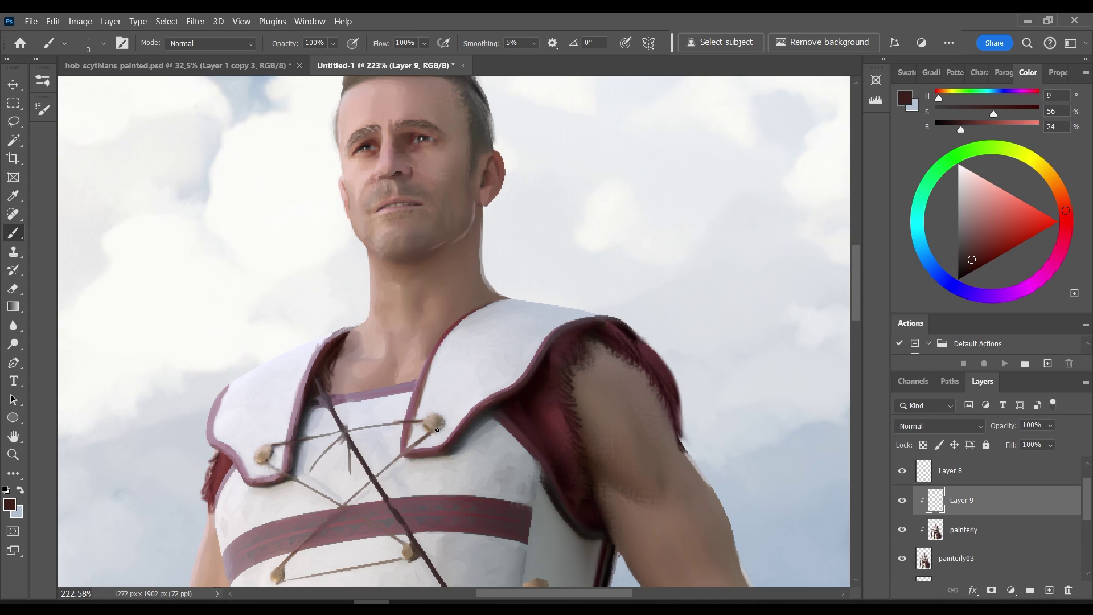
# Step: Switch to the web browser and look through the Painting over 3D Renders product page on Gumroad
pyautogui.scroll(-3, 975, 219)
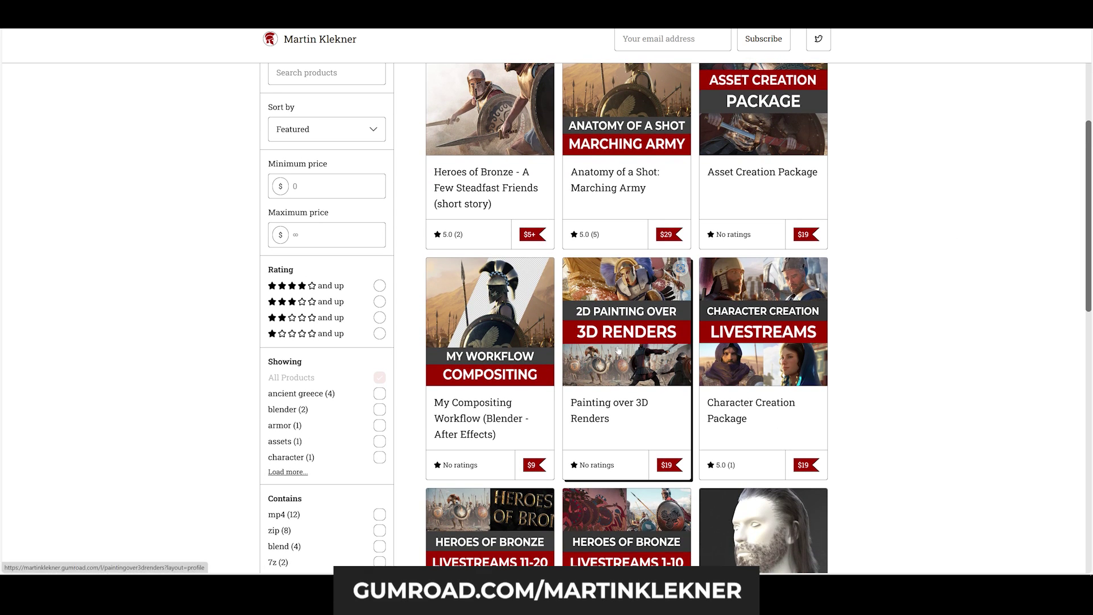
pyautogui.click(685, 343)
pyautogui.scroll(-2, 974, 246)
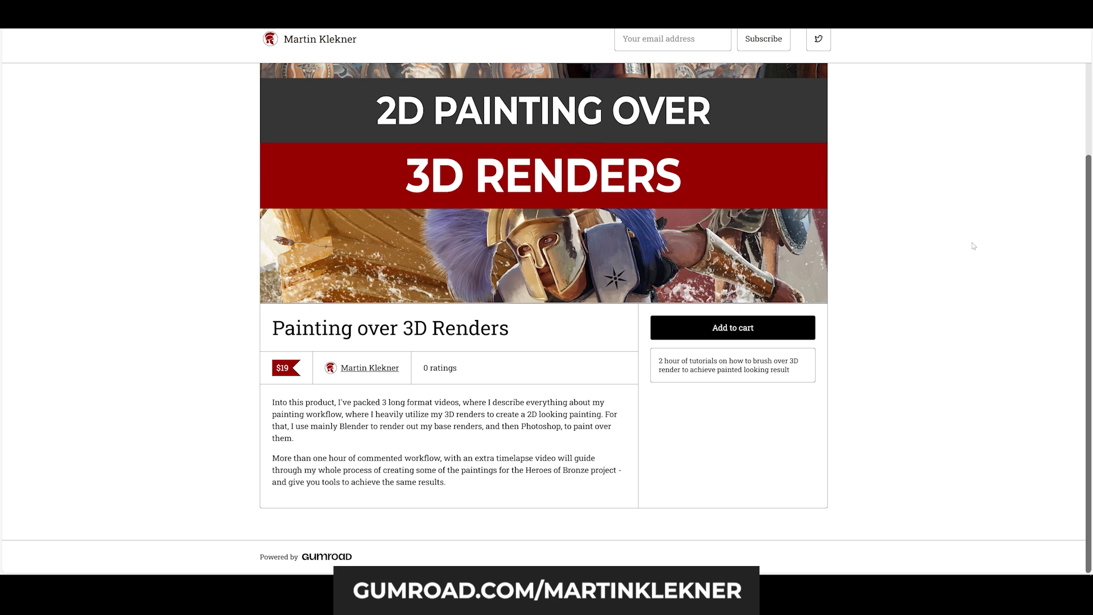
pyautogui.scroll(2, 974, 246)
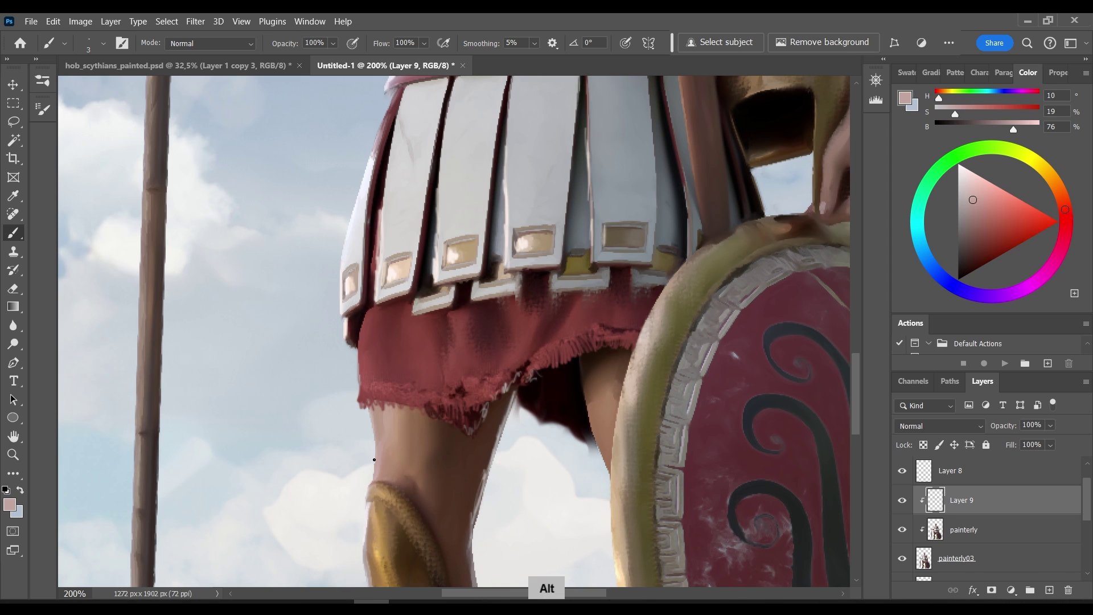
# Step: Switch to Photoshop and, on Layer 9, paint light edge highlights on the helmet and shield arm plus dark hair strokes on the forearm
pyautogui.keyDown('alt'); pyautogui.click(374, 459); pyautogui.keyUp('alt')
pyautogui.keyDown('alt'); pyautogui.scroll(-3, 374, 460); pyautogui.keyUp('alt')
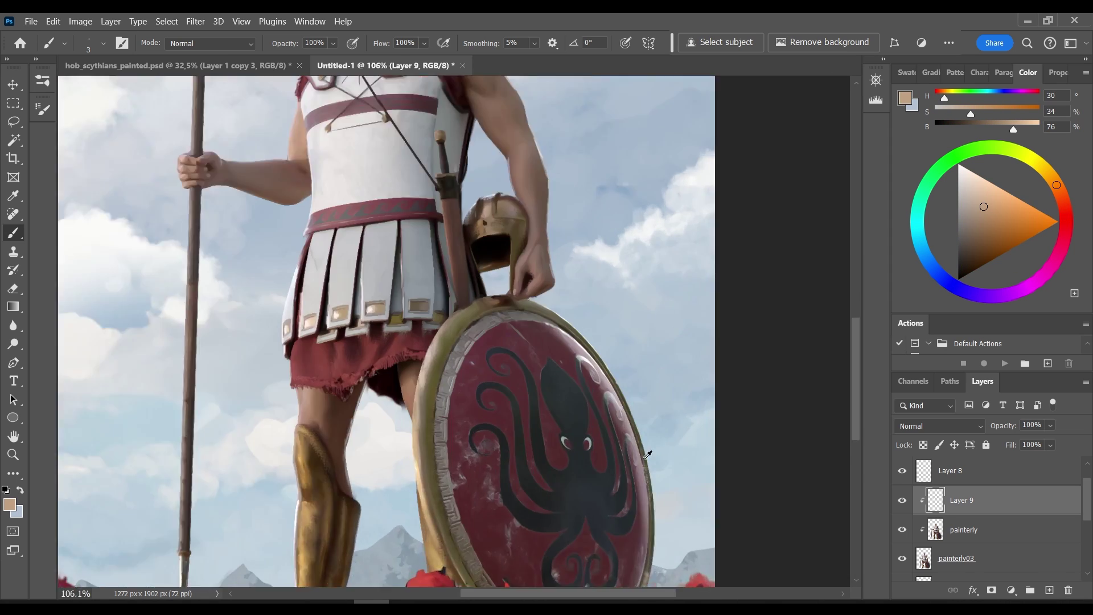
pyautogui.keyDown('alt'); pyautogui.scroll(4, 484, 147); pyautogui.keyUp('alt')
pyautogui.moveTo(517, 325); pyautogui.dragTo(515, 373)
pyautogui.moveTo(563, 197); pyautogui.dragTo(593, 328)
pyautogui.moveTo(468, 79); pyautogui.dragTo(551, 192)
pyautogui.moveTo(654, 264); pyautogui.dragTo(683, 324)
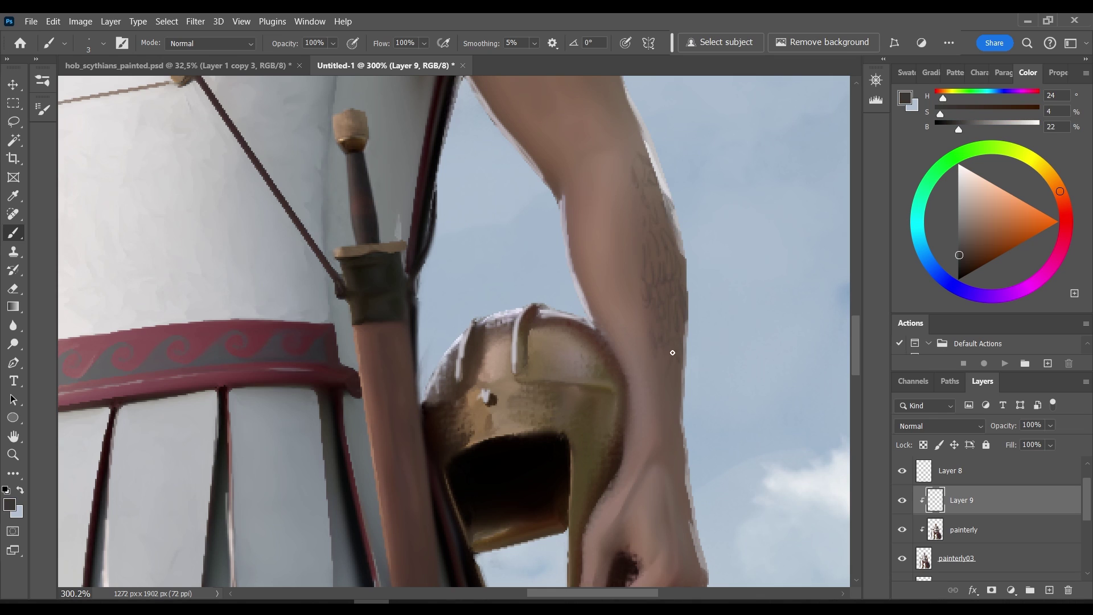
# Step: On the painterly03 layer, paint fine strokes along the outer edges of the hand and forearms to break up their silhouette
pyautogui.moveTo(598, 89); pyautogui.dragTo(639, 220)
pyautogui.click(956, 558)
pyautogui.moveTo(732, 407); pyautogui.dragTo(736, 431)
pyautogui.moveTo(728, 519); pyautogui.dragTo(732, 537)
pyautogui.moveTo(170, 319); pyautogui.dragTo(675, 347)
pyautogui.keyDown('alt'); pyautogui.scroll(-1, 378, 350); pyautogui.keyUp('alt')
pyautogui.keyDown('alt'); pyautogui.click(377, 357); pyautogui.keyUp('alt')
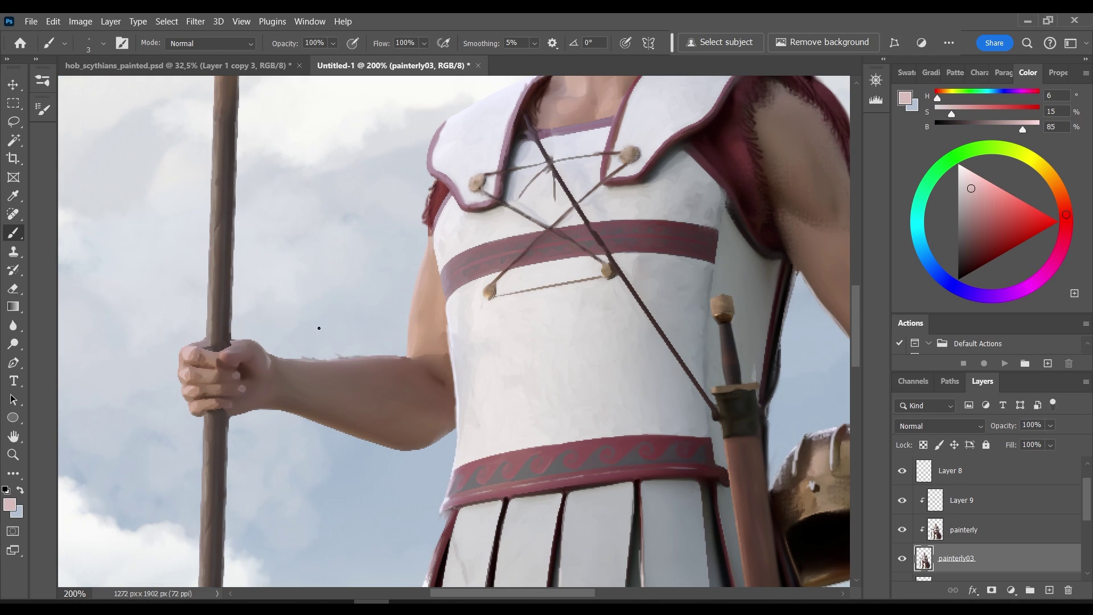
# Step: On Layer 9, paint pale skin highlights on the spear hand and the upper arm beside the white cuirass
pyautogui.hotkey('alt', ']')
pyautogui.hotkey('alt', ']')
pyautogui.keyDown('alt'); pyautogui.click(205, 371); pyautogui.keyUp('alt')
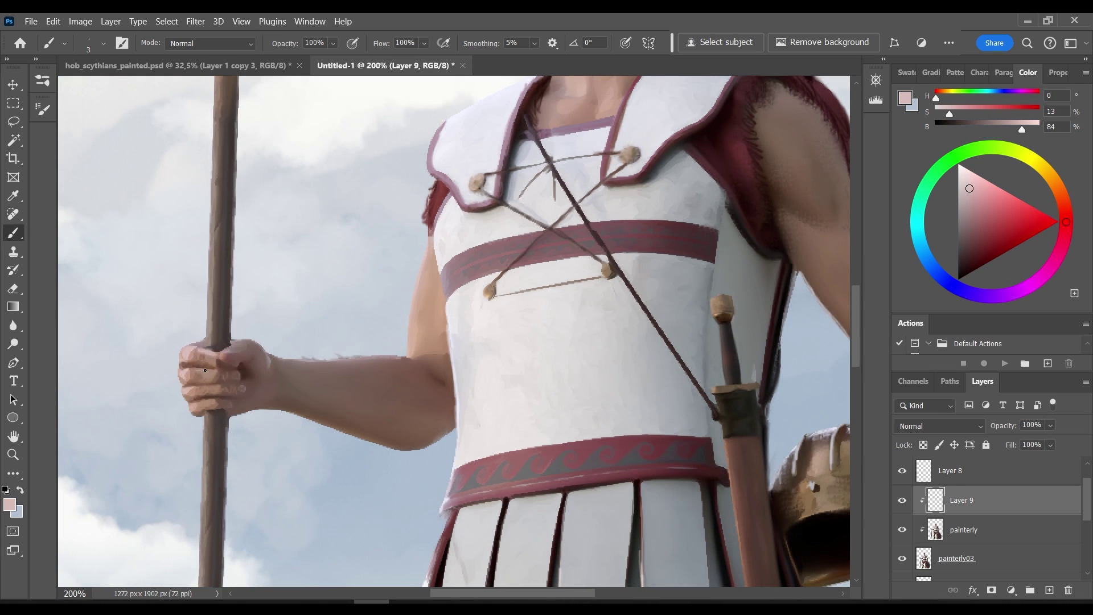
pyautogui.keyDown('alt'); pyautogui.click(426, 304); pyautogui.keyUp('alt')
pyautogui.moveTo(426, 273); pyautogui.dragTo(415, 300)
pyautogui.keyDown('alt'); pyautogui.click(454, 336); pyautogui.keyUp('alt')
pyautogui.moveTo(431, 231); pyautogui.dragTo(430, 249)
# Step: Paint muted gray texture strokes along the dark red band across the chest
pyautogui.keyDown('alt'); pyautogui.click(466, 272); pyautogui.keyUp('alt')
pyautogui.moveTo(492, 265); pyautogui.dragTo(538, 255)
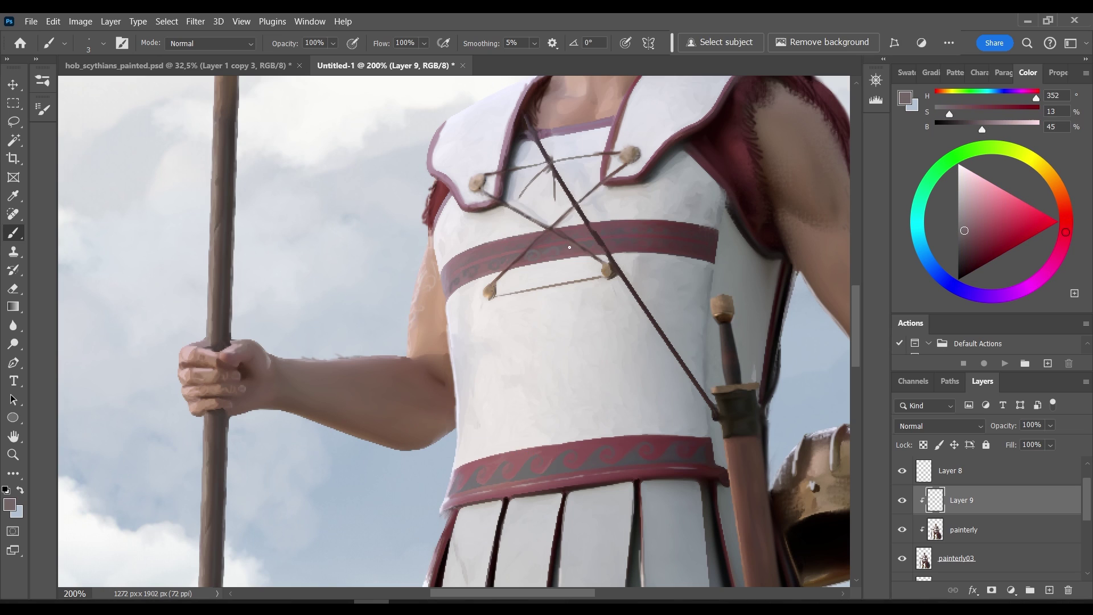
pyautogui.keyDown('alt'); pyautogui.click(603, 241); pyautogui.keyUp('alt')
pyautogui.moveTo(614, 245); pyautogui.dragTo(702, 251)
pyautogui.keyDown('alt'); pyautogui.click(535, 244); pyautogui.keyUp('alt')
pyautogui.moveTo(550, 237); pyautogui.dragTo(574, 233)
pyautogui.keyDown('alt'); pyautogui.click(674, 245); pyautogui.keyUp('alt')
pyautogui.moveTo(681, 231); pyautogui.dragTo(697, 235)
# Step: Sample the belt's colors and paint over its edge and gray wave ornament with short brush strokes
pyautogui.keyDown('alt'); pyautogui.scroll(6, 509, 475); pyautogui.keyUp('alt')
pyautogui.keyDown('alt'); pyautogui.click(498, 437); pyautogui.keyUp('alt')
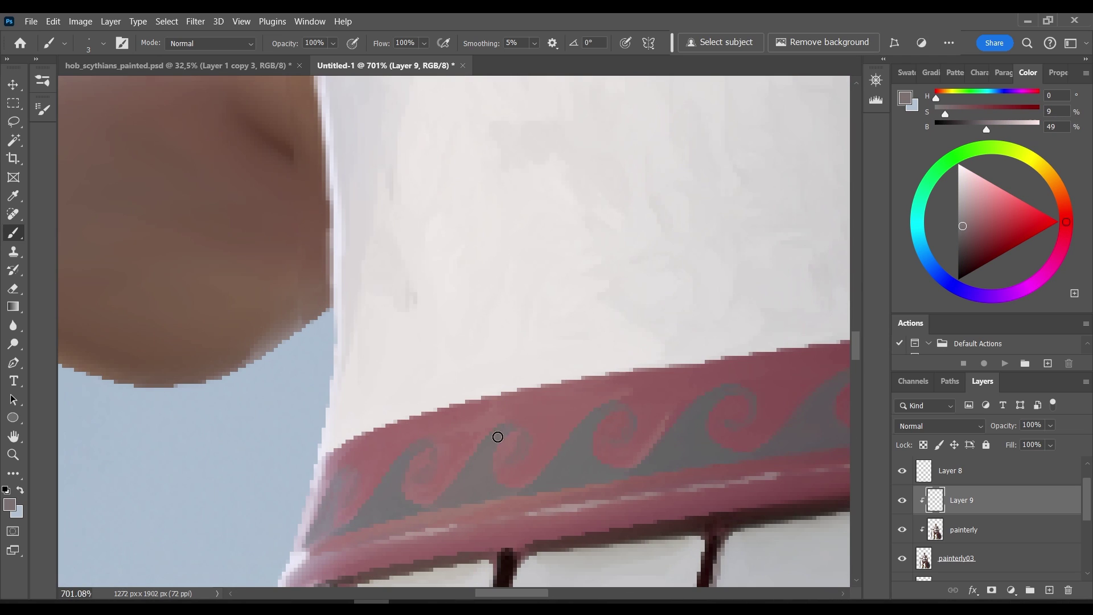
pyautogui.moveTo(301, 543); pyautogui.dragTo(321, 484)
pyautogui.moveTo(705, 408); pyautogui.dragTo(455, 362)
pyautogui.keyDown('alt'); pyautogui.click(789, 385); pyautogui.keyUp('alt')
pyautogui.keyDown('alt'); pyautogui.click(592, 347); pyautogui.keyUp('alt')
pyautogui.moveTo(788, 385)
pyautogui.mouseDown()
pyautogui.moveTo(545, 373)
pyautogui.moveTo(632, 311)
pyautogui.mouseUp()
pyautogui.moveTo(535, 374)
pyautogui.mouseDown()
pyautogui.moveTo(461, 364)
pyautogui.moveTo(507, 346)
pyautogui.mouseUp()
pyautogui.moveTo(373, 355); pyautogui.dragTo(303, 388)
pyautogui.keyDown('alt'); pyautogui.click(323, 365); pyautogui.keyUp('alt')
pyautogui.moveTo(421, 370); pyautogui.dragTo(521, 313)
pyautogui.moveTo(549, 364); pyautogui.dragTo(649, 314)
# Step: Reduce the brush size to 1 px and dab fine detail beside the scabbard below the helmet
pyautogui.keyDown('alt'); pyautogui.scroll(-11, 603, 273); pyautogui.keyUp('alt')
pyautogui.press('[')
pyautogui.press('[')
pyautogui.keyDown('alt'); pyautogui.click(543, 382); pyautogui.keyUp('alt')
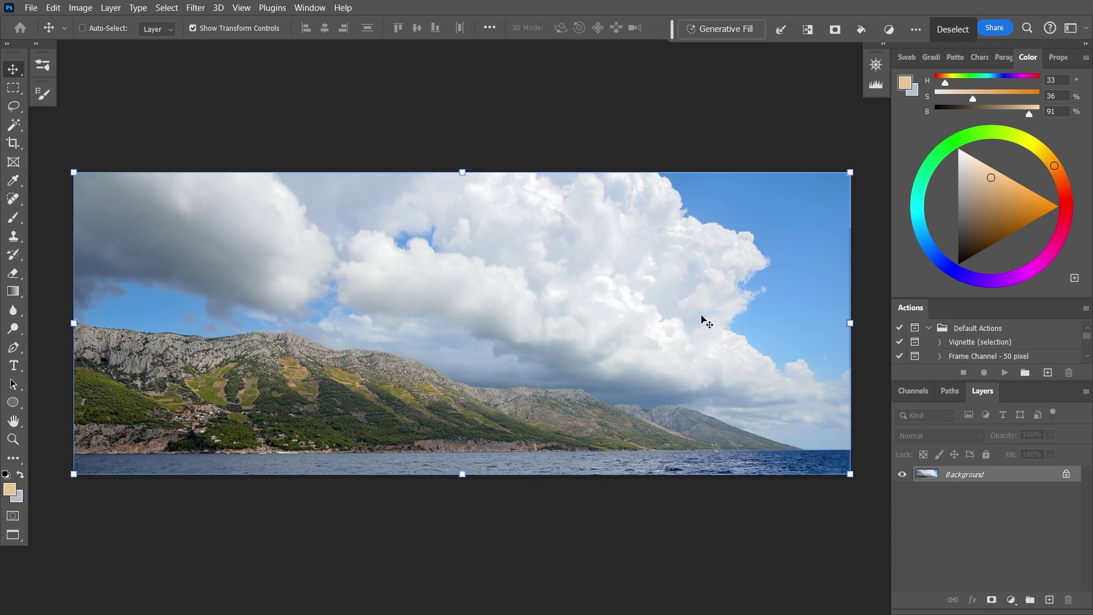
# Step: Preview the "digital painting" variations of the landscape's generative layer and generate another set from the same prompt
pyautogui.click(739, 26)
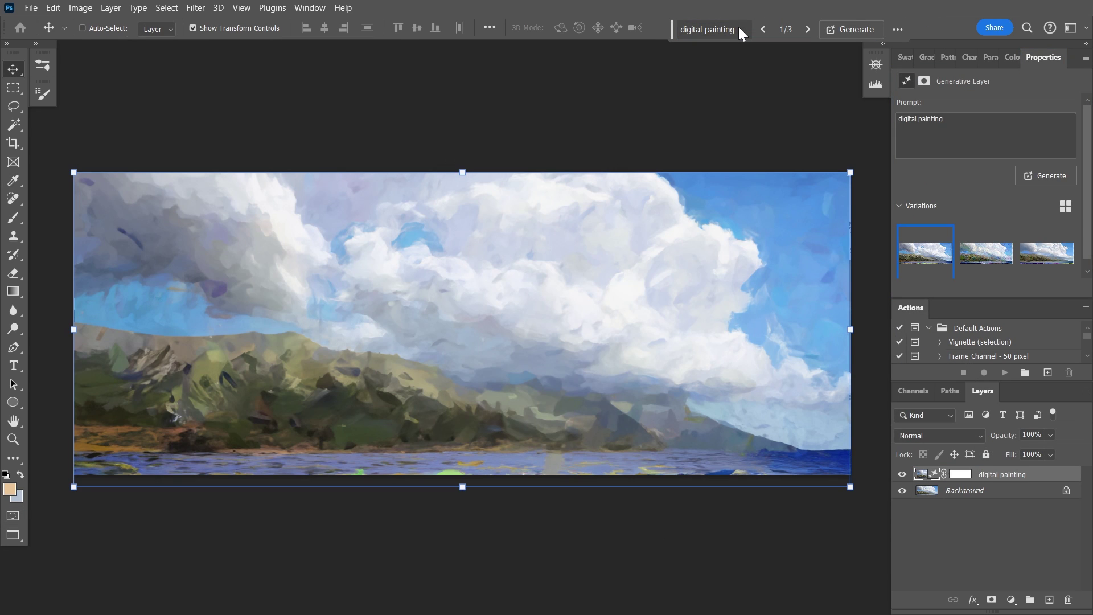
pyautogui.click(1001, 265)
pyautogui.click(1042, 262)
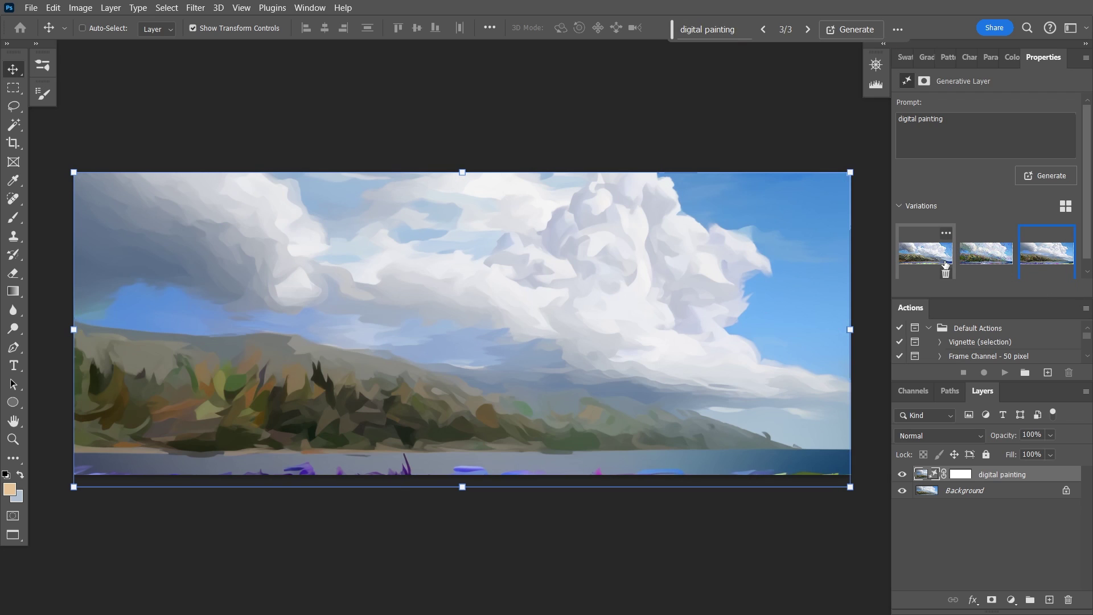
pyautogui.click(1035, 177)
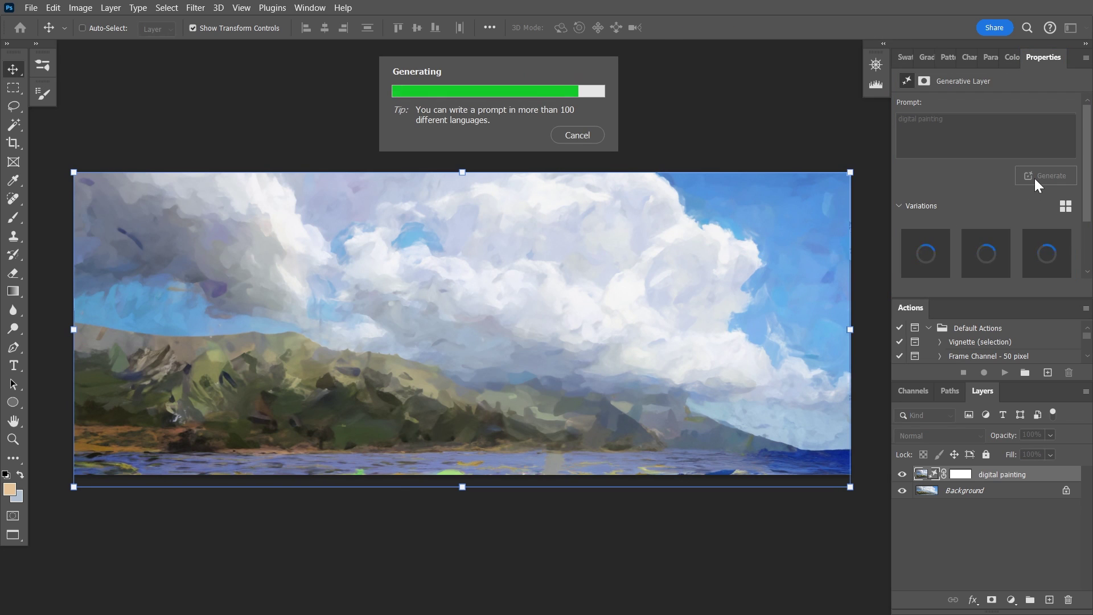
# Step: Lasso the large cloud and surrounding sky and generatively fill the area with the prompt "change cloud", choosing the third variation
pyautogui.press('l')
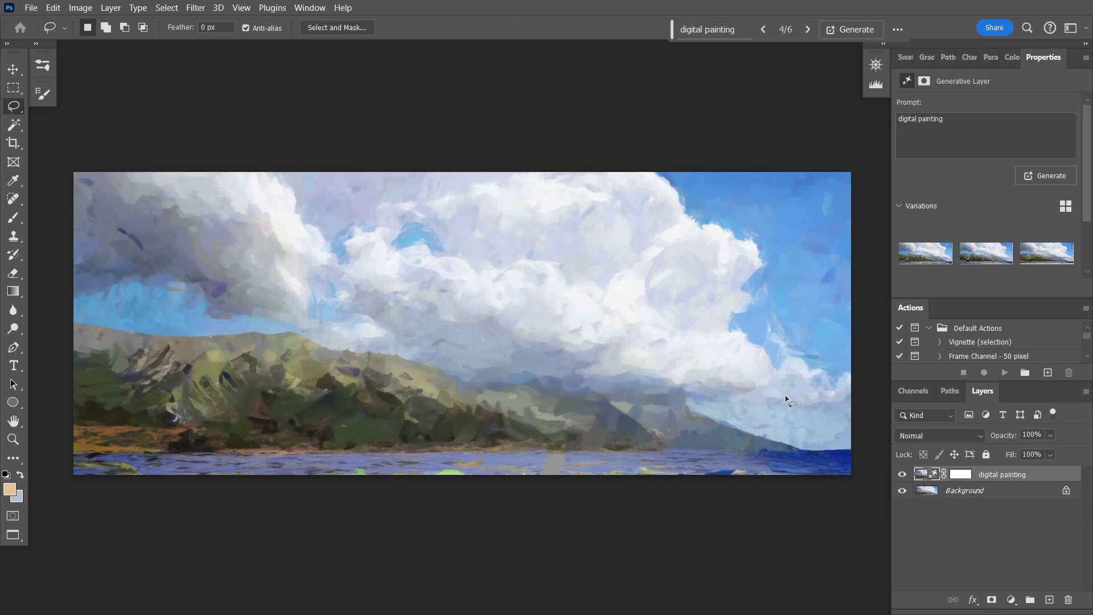
pyautogui.moveTo(786, 400); pyautogui.dragTo(849, 440)
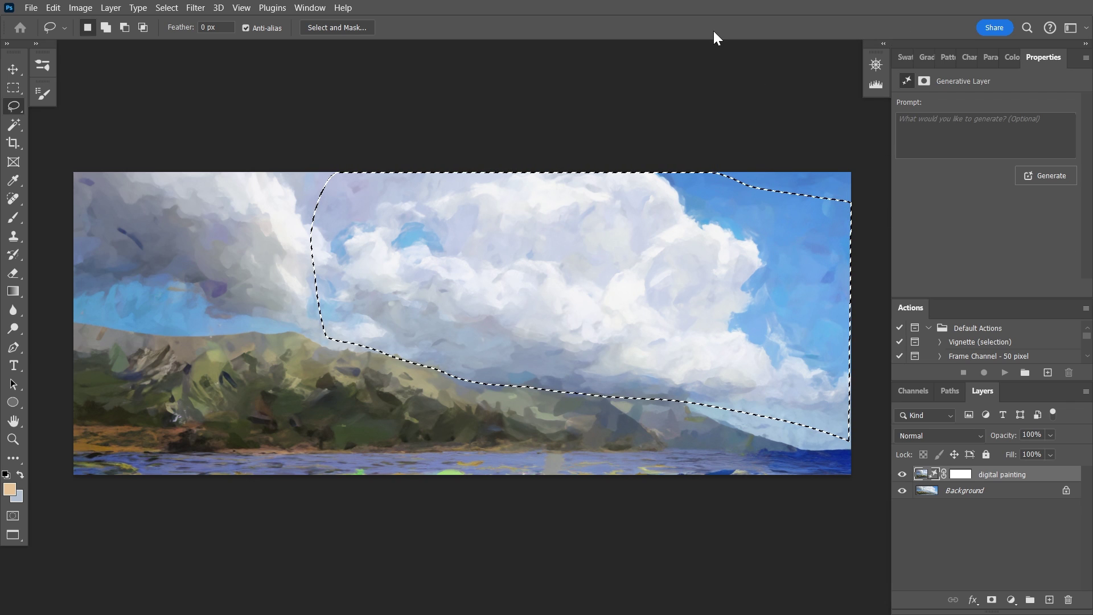
pyautogui.click(714, 32)
pyautogui.write('change c')
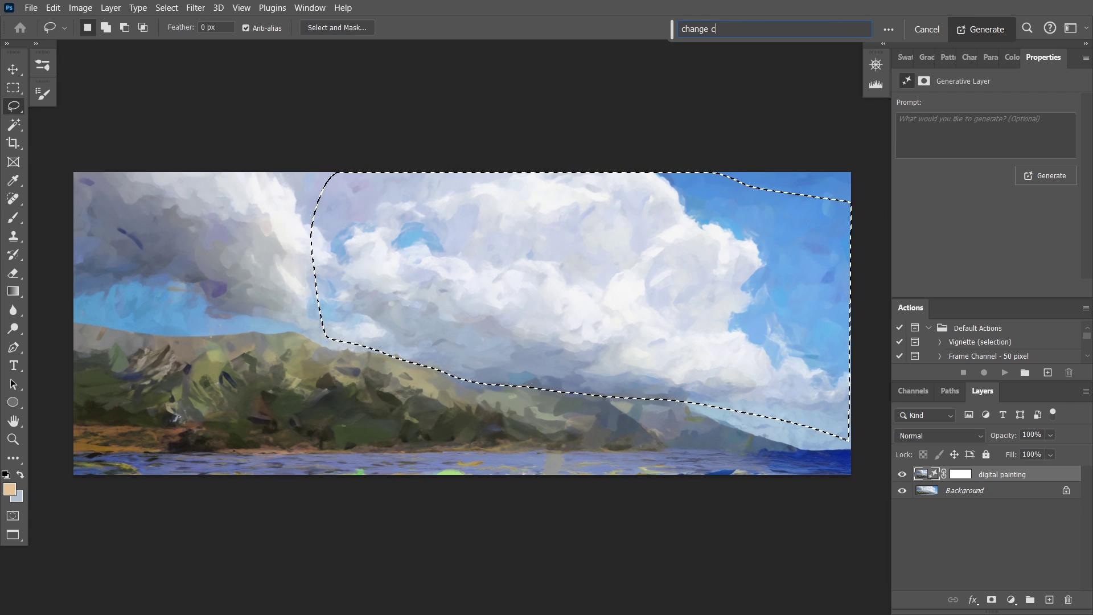
pyautogui.write('loud')
pyautogui.press('Return')
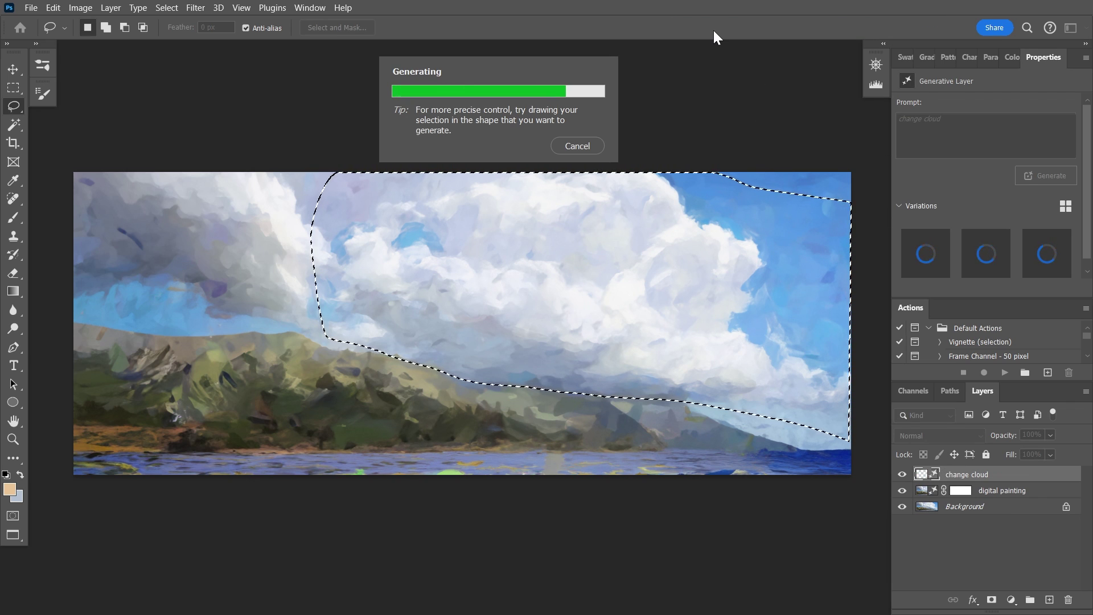
pyautogui.click(982, 249)
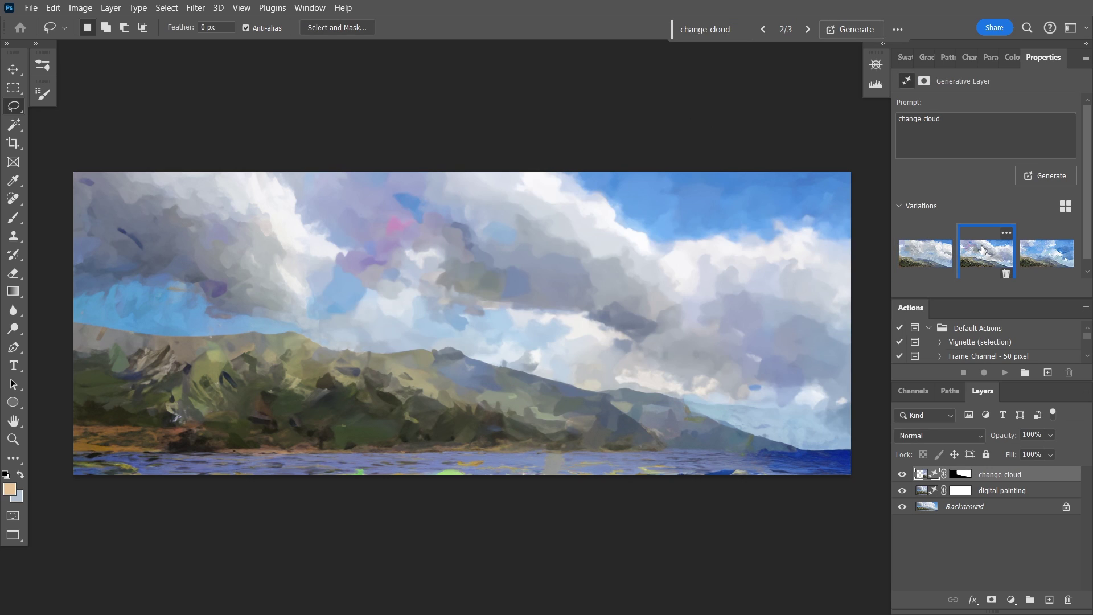
pyautogui.click(1037, 249)
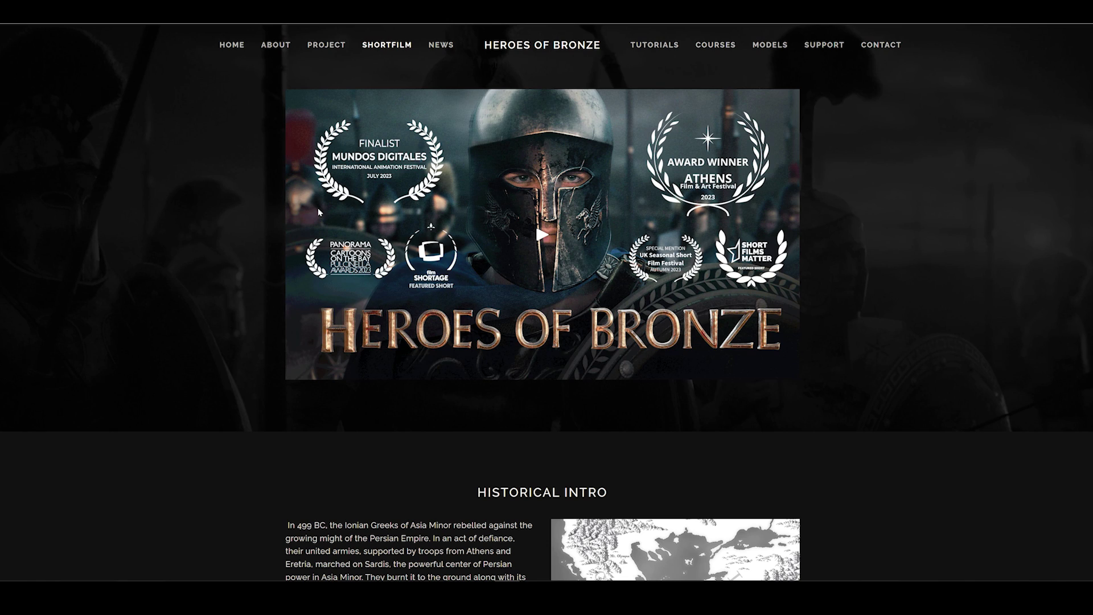
# Step: Switch to the web browser and read through the Heroes of Bronze short film page with its historical intro and character sections
pyautogui.scroll(-5, 318, 211)
pyautogui.scroll(-5, 633, 235)
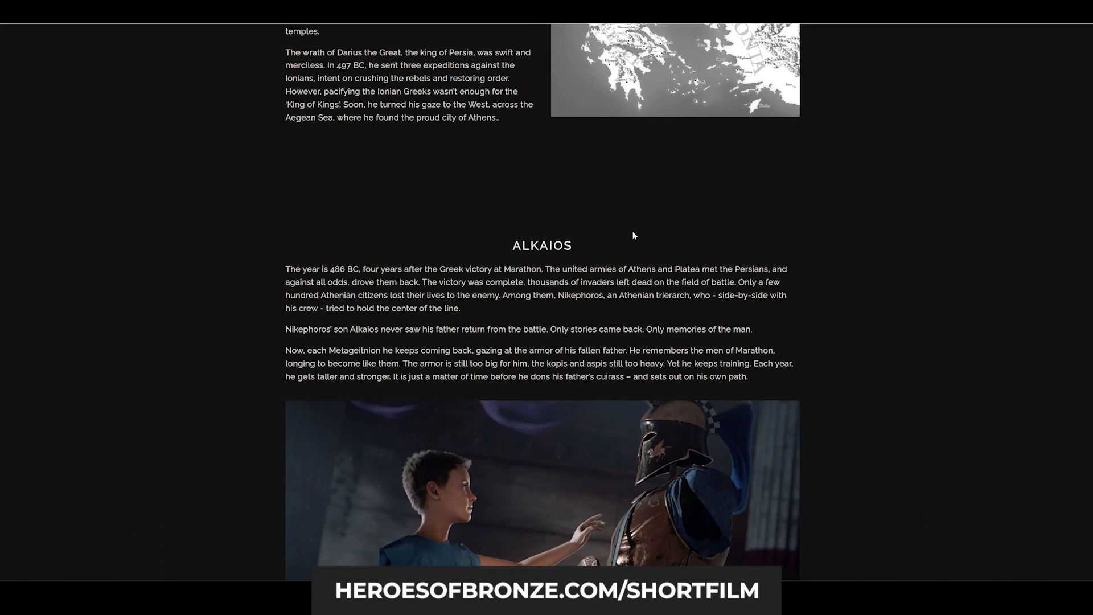
pyautogui.scroll(-9, 856, 263)
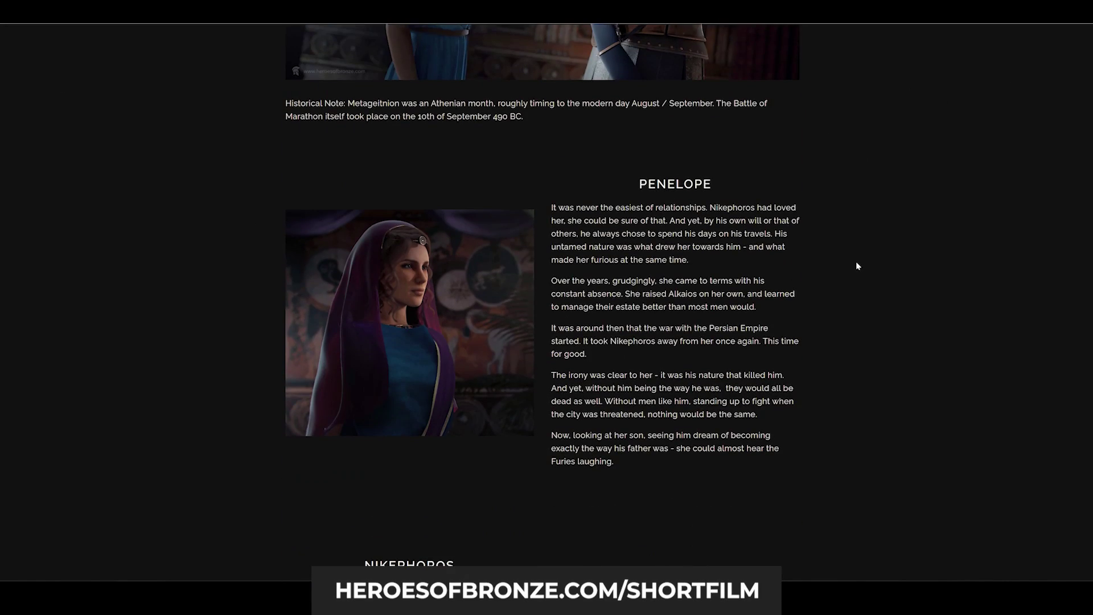
pyautogui.scroll(-7, 856, 266)
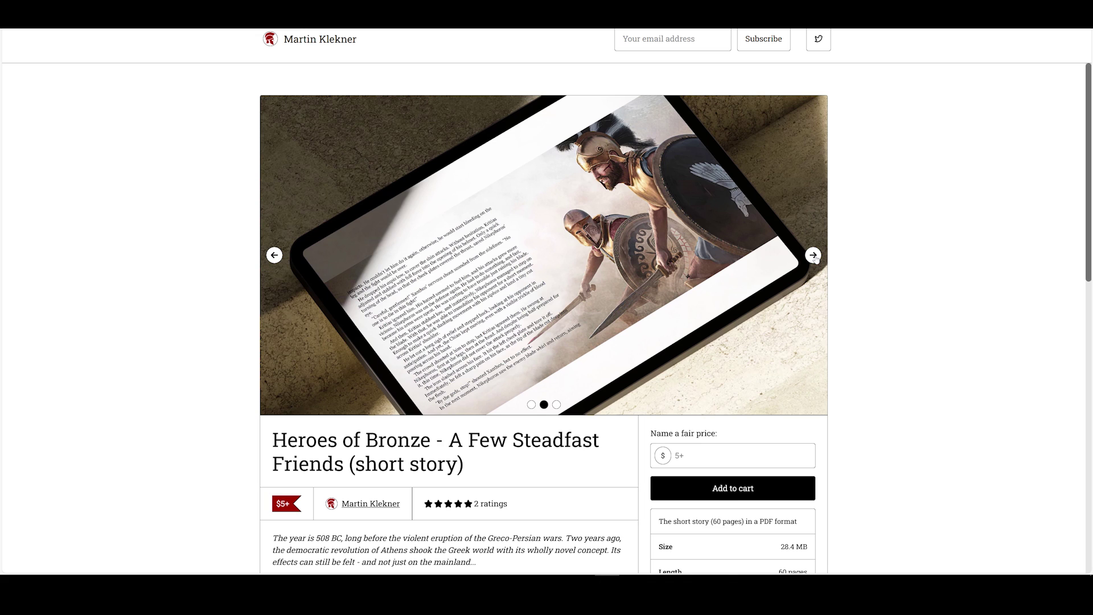
# Step: View the last preview image and the description of the short story "Heroes of Bronze - A Few Steadfast Friends"
pyautogui.click(814, 255)
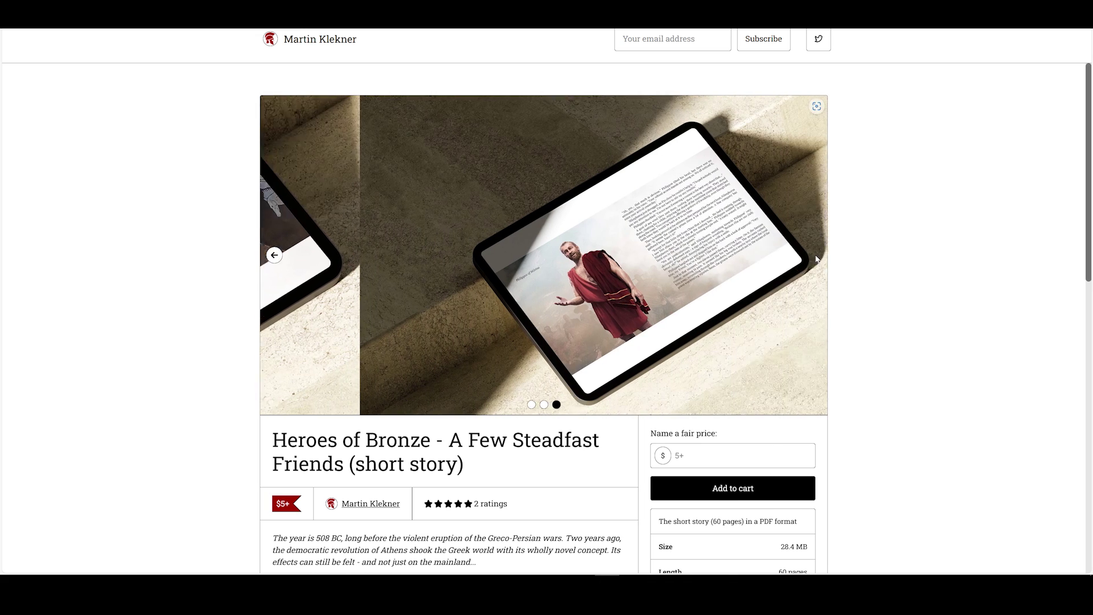
pyautogui.scroll(-4, 879, 258)
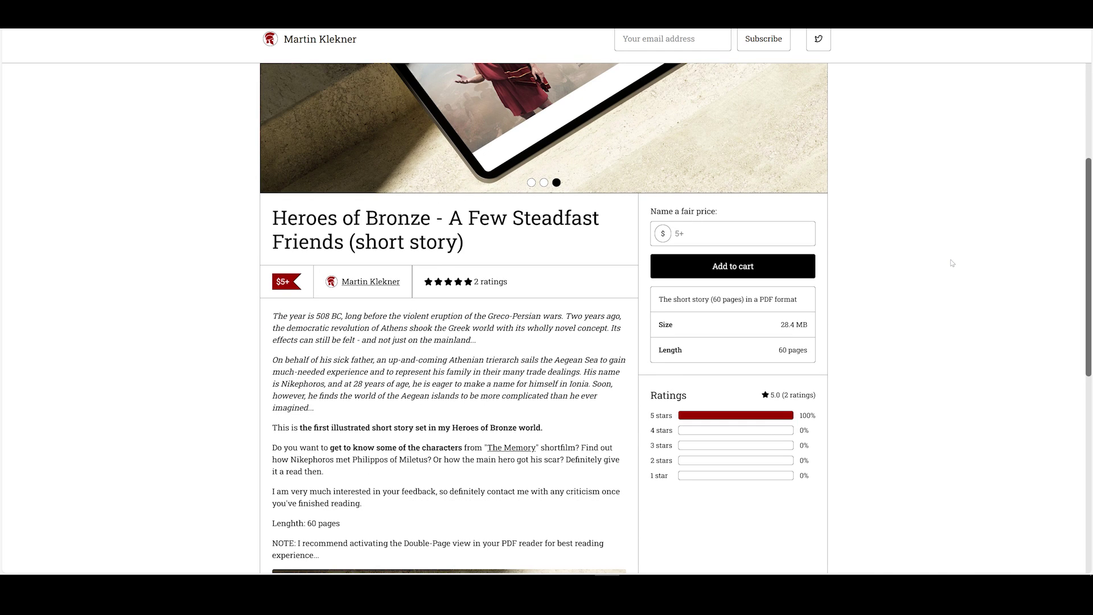